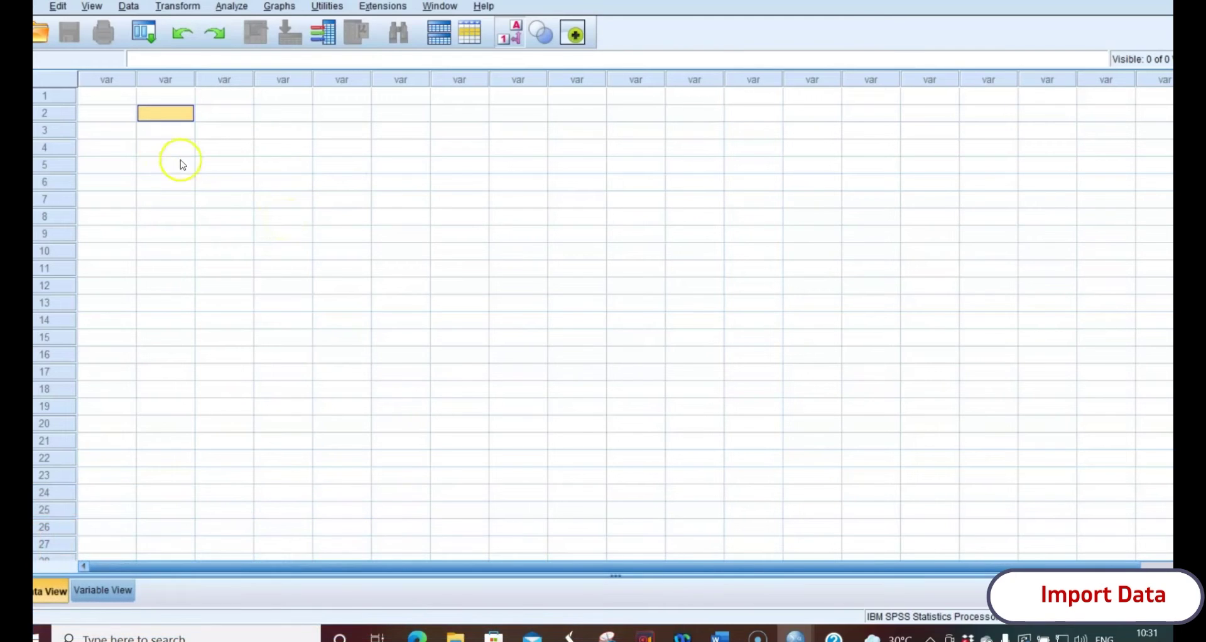
Step: Open the Excel workbook Dataset1.xls from the Desktop for import
click(107, 97)
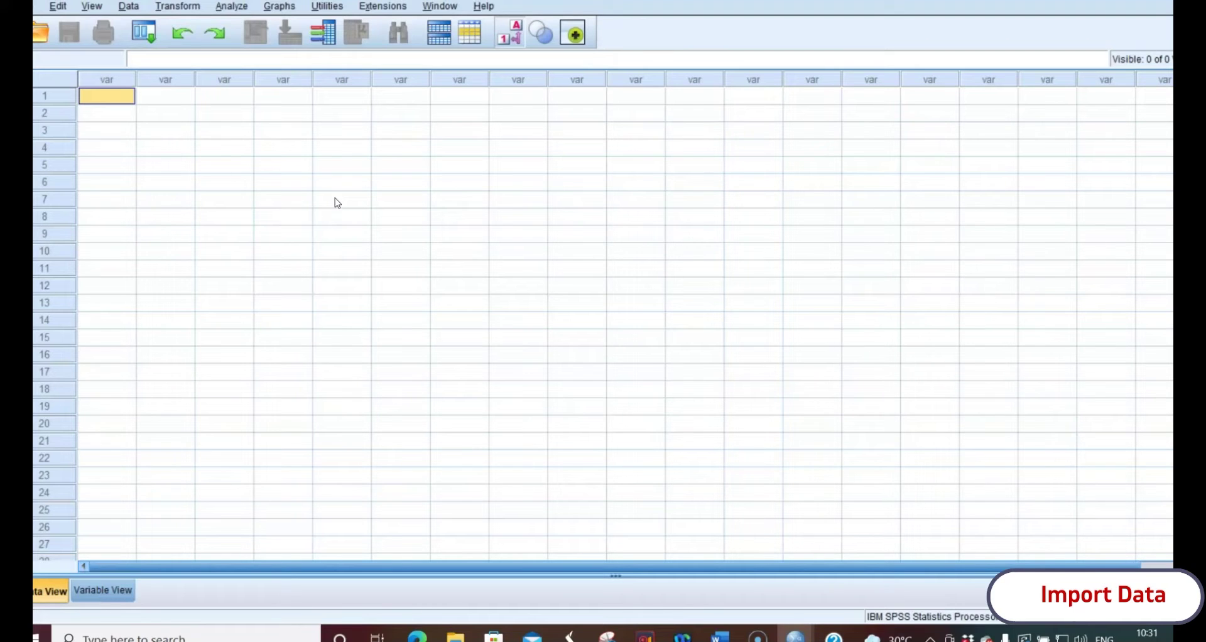
click(39, 7)
mouse_move(76, 62)
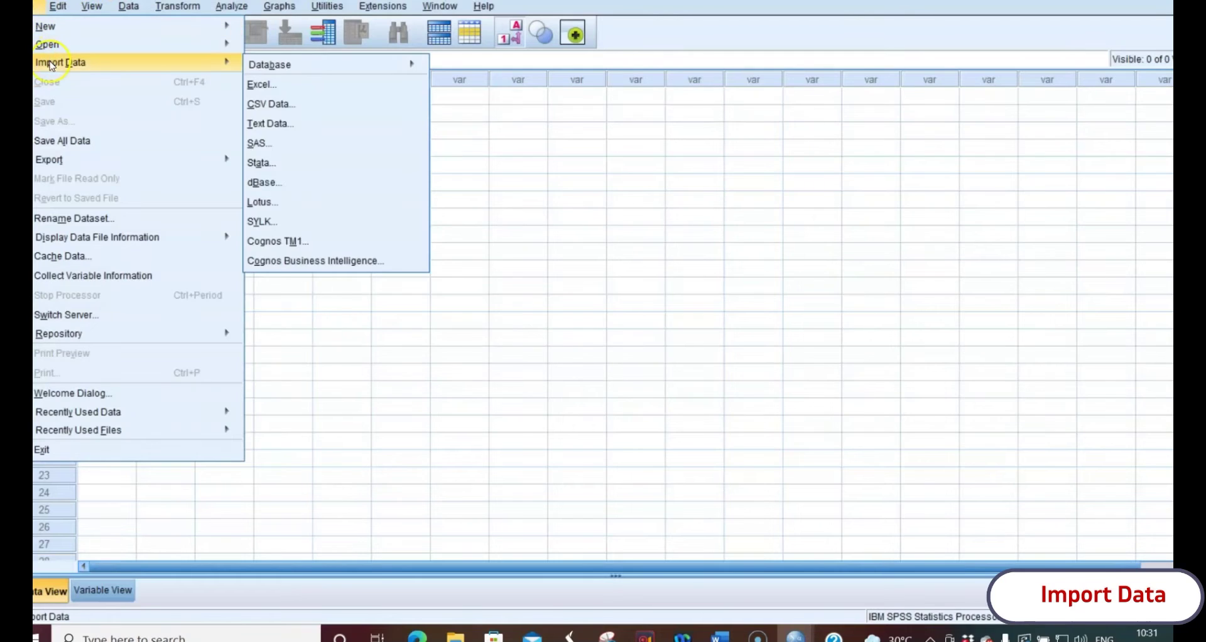
click(280, 107)
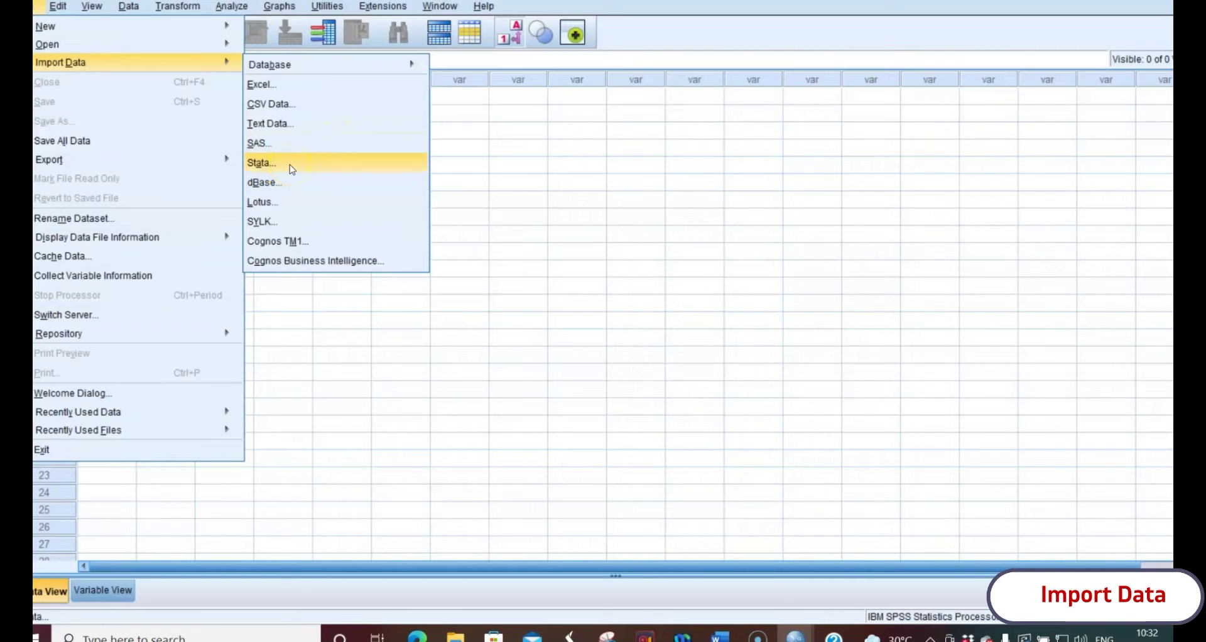
click(307, 90)
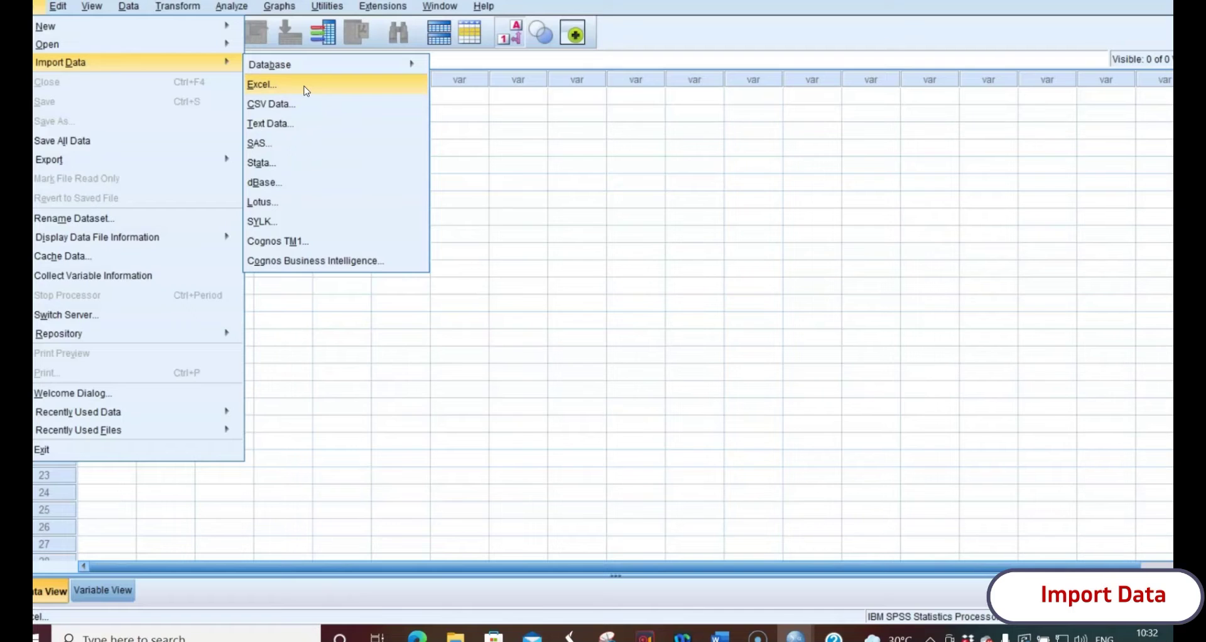
click(311, 88)
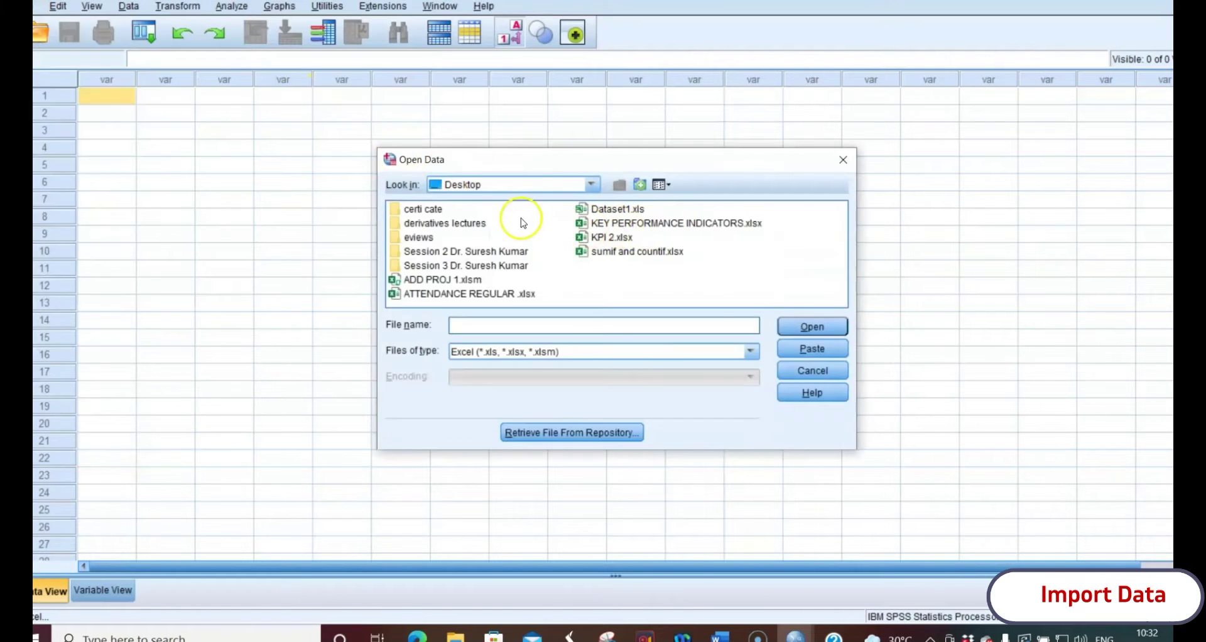
click(617, 211)
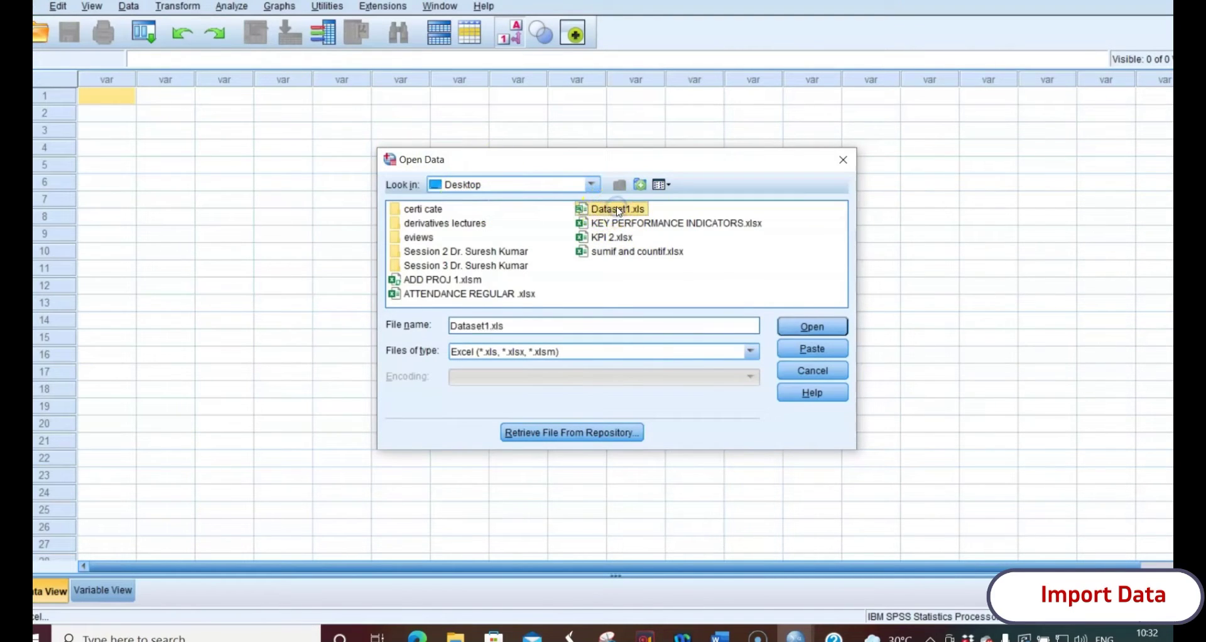
click(811, 326)
drag(487, 111, 379, 94)
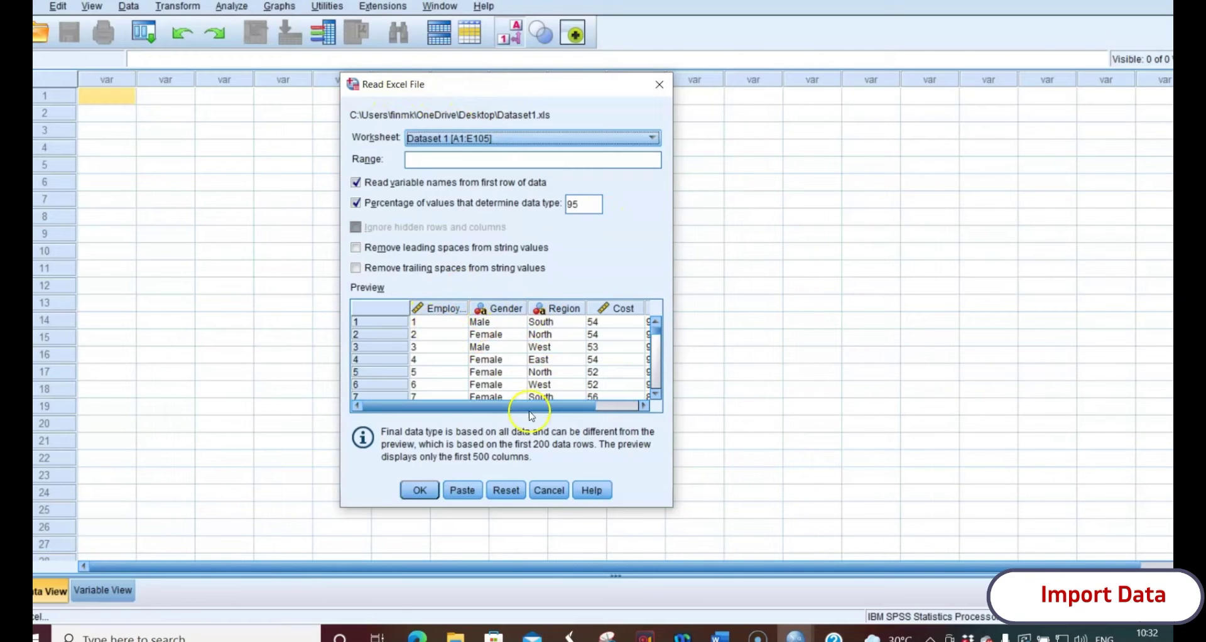
Step: Examine the remaining columns of Dataset1.xls in the import preview
mouse_move(525, 408)
mouse_down()
mouse_move(541, 409)
mouse_move(525, 409)
mouse_up()
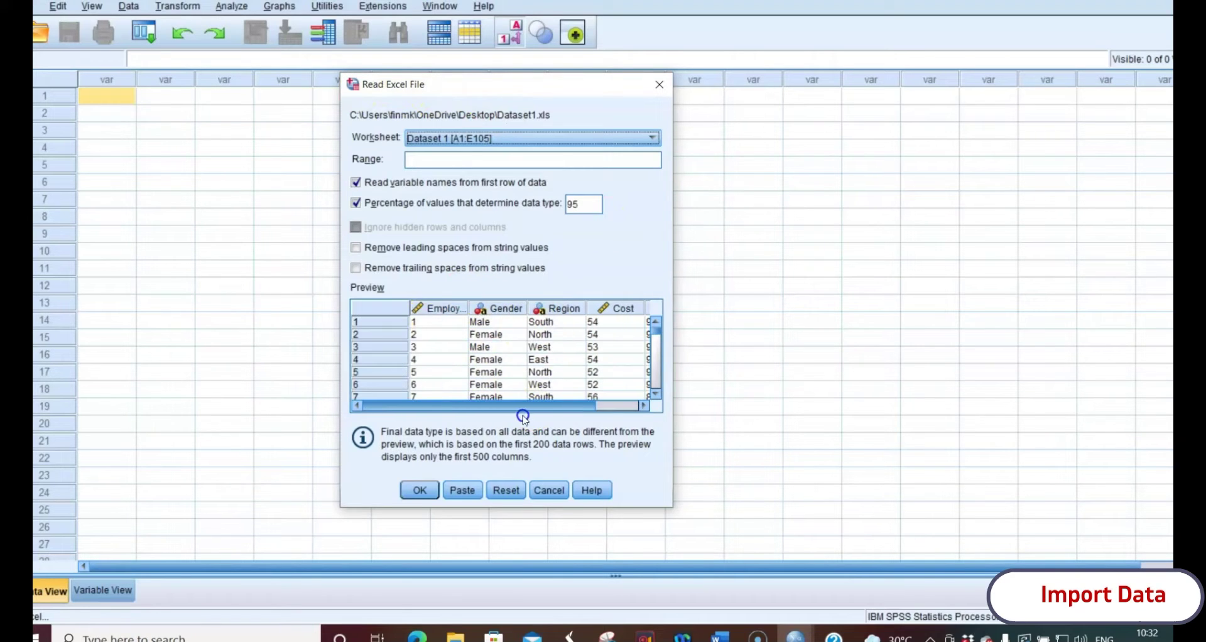
drag(540, 408, 503, 414)
click(604, 408)
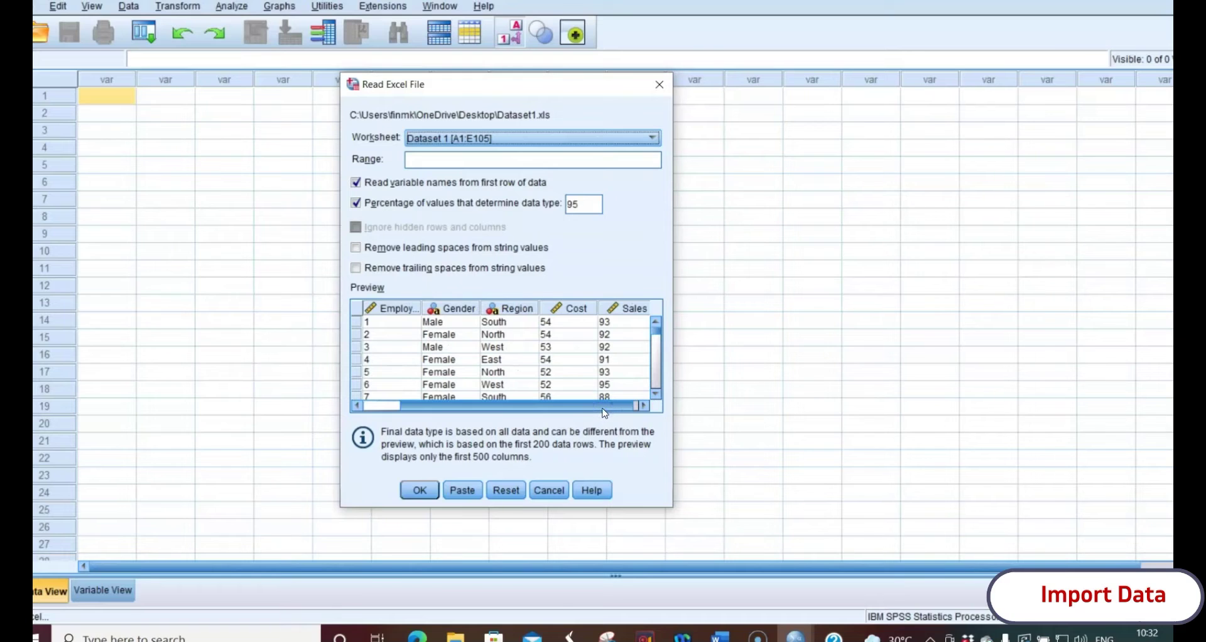
click(622, 284)
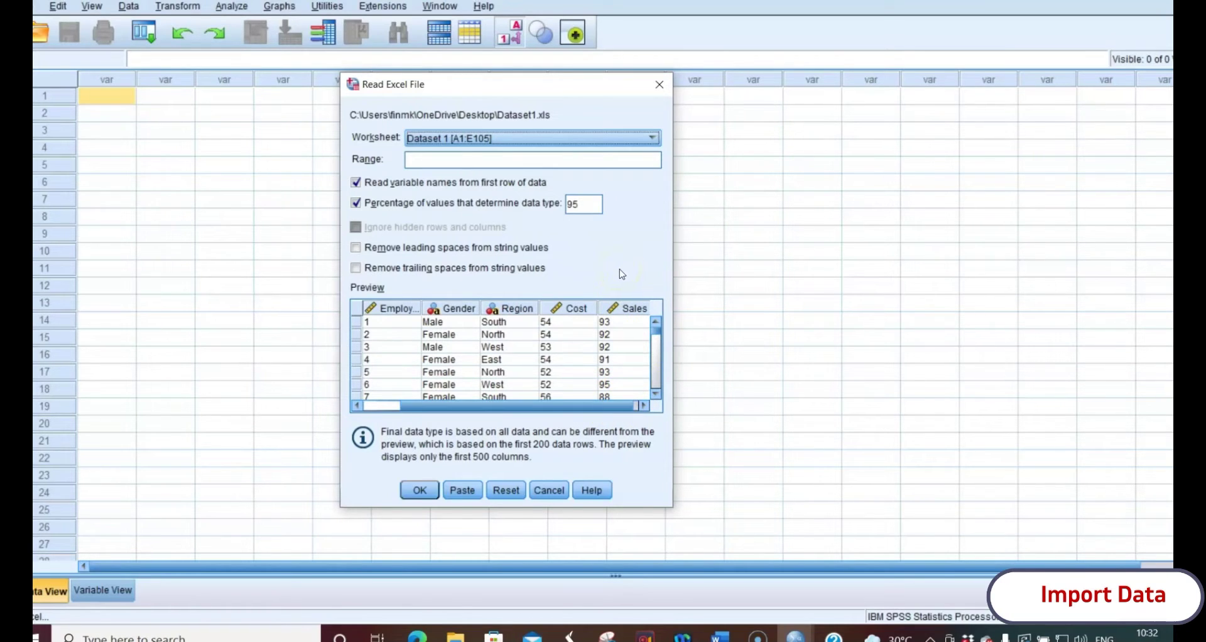
click(536, 406)
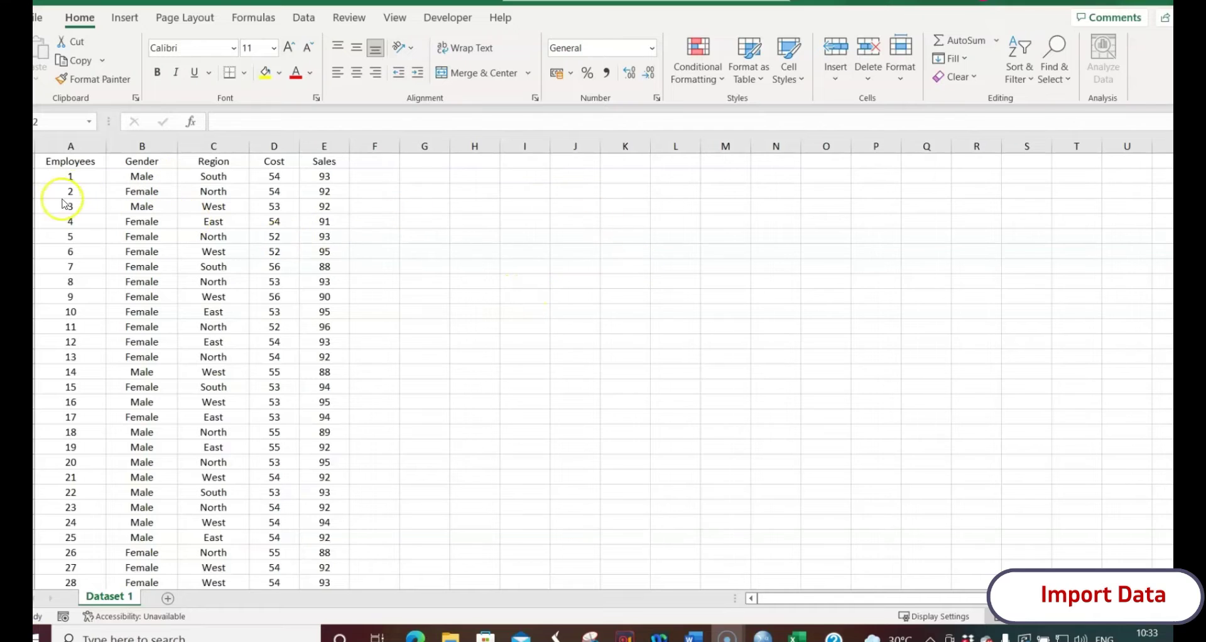
Step: In Excel, examine the column headings from Employees to Sales in the Dataset 1 worksheet
click(57, 161)
click(145, 165)
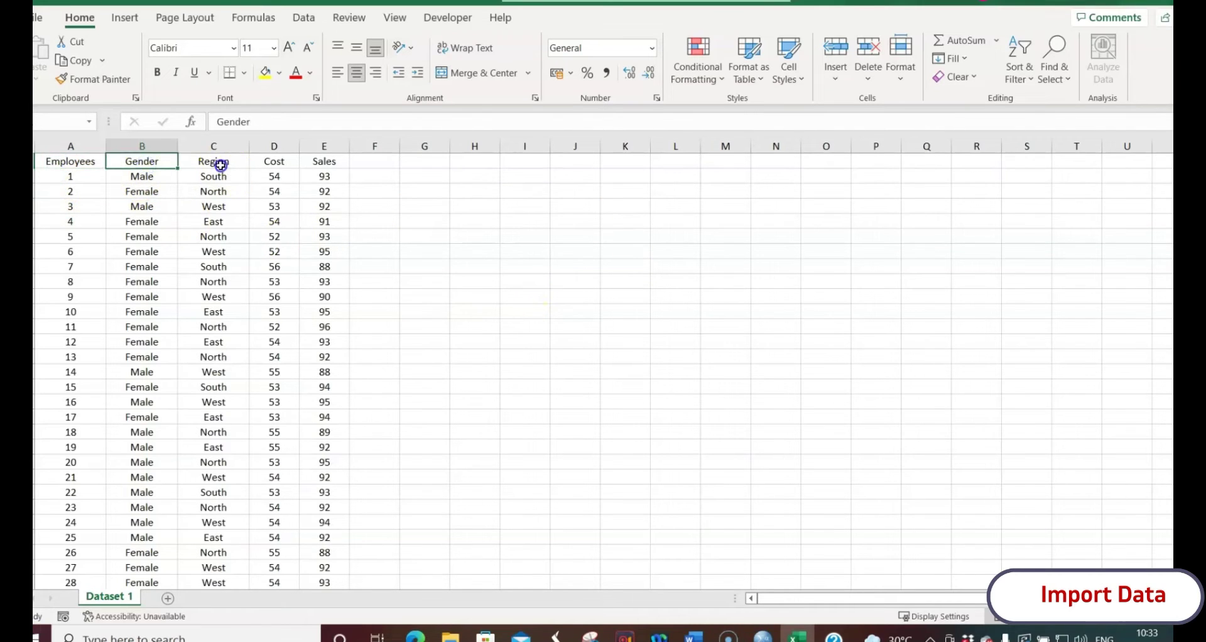
click(220, 166)
click(276, 165)
click(320, 163)
Step: Examine the employee records down to the last row of the worksheet and return to the first row
scroll(225, 299, down, 19)
scroll(225, 300, down, 15)
scroll(220, 296, up, 20)
scroll(220, 269, down, 19)
scroll(196, 282, down, 15)
scroll(210, 278, up, 20)
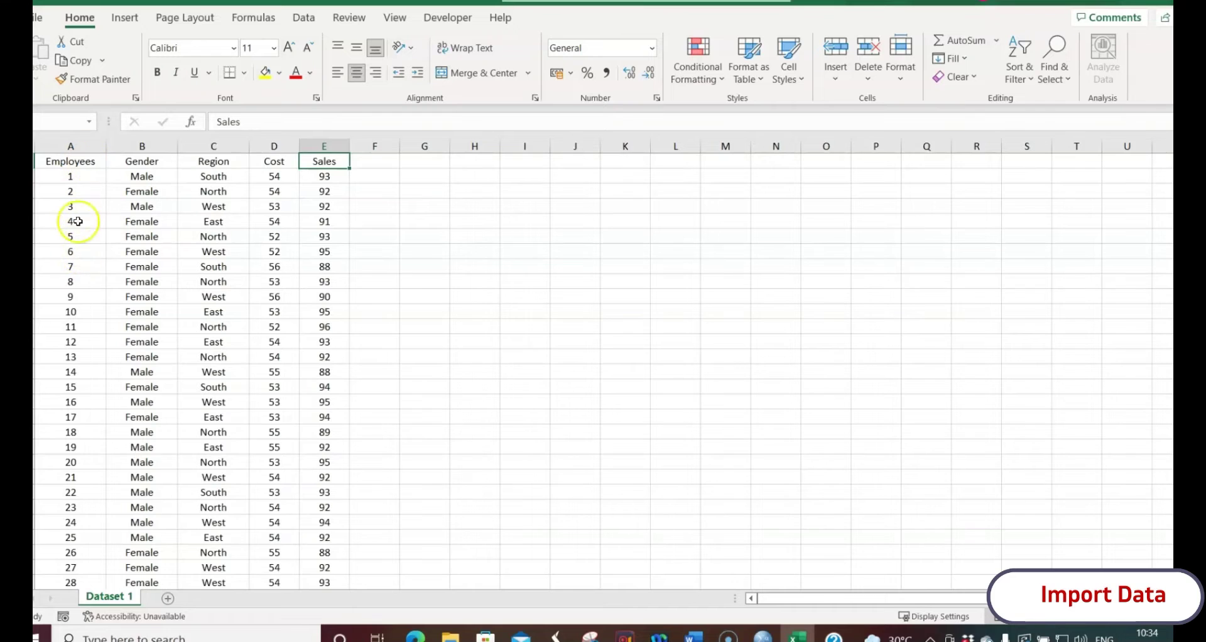
scroll(85, 376, down, 20)
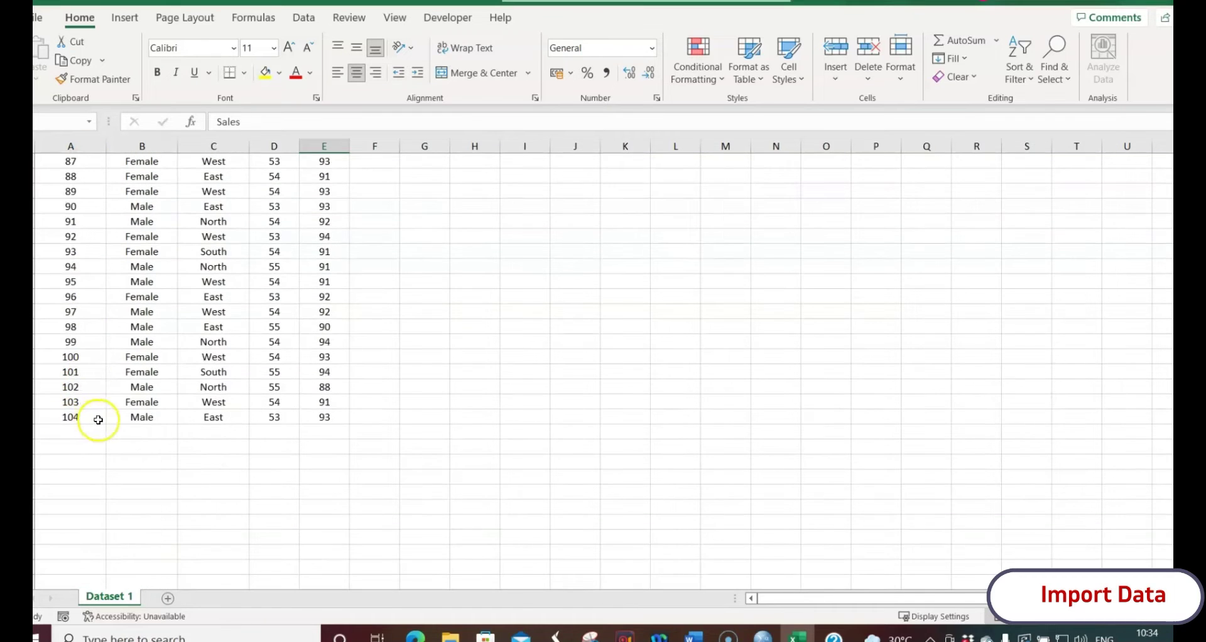
scroll(126, 418, up, 20)
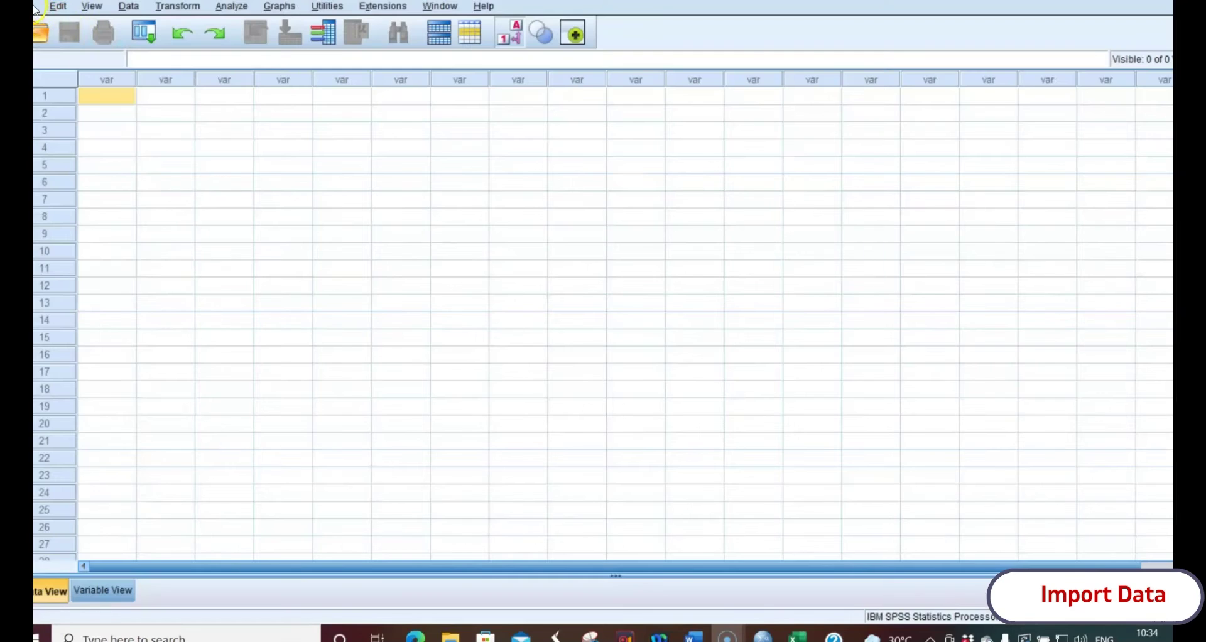
Step: In SPSS, try to import the Excel workbook Dataset1.xls from the Desktop
click(40, 6)
mouse_move(68, 67)
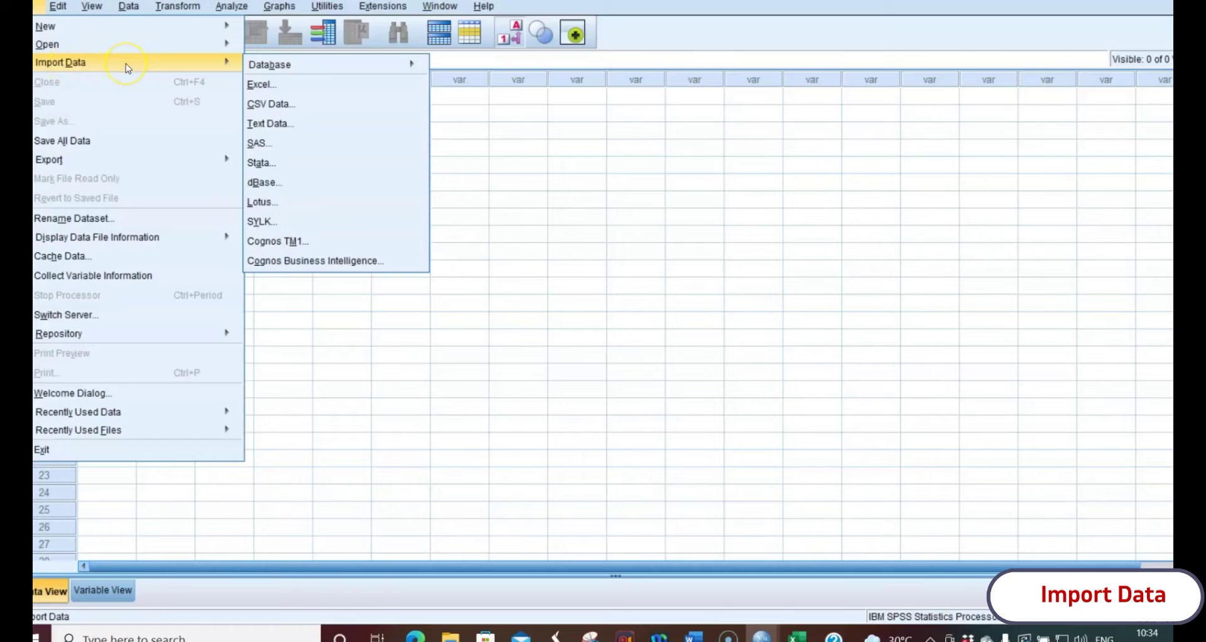
click(272, 86)
click(625, 210)
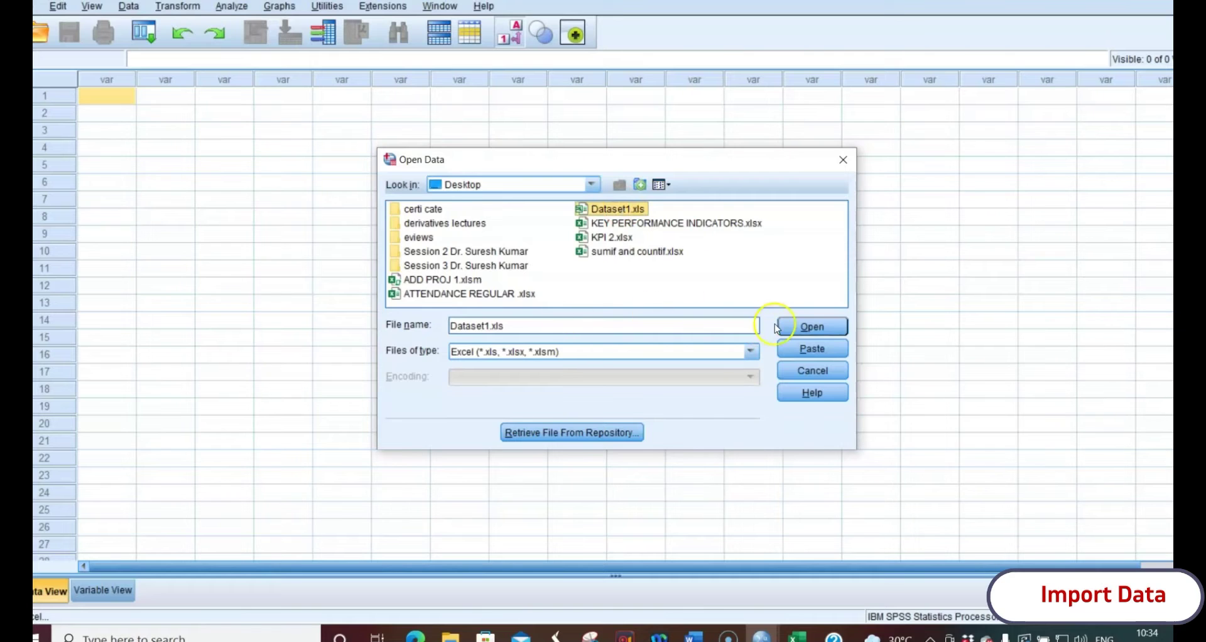
click(810, 327)
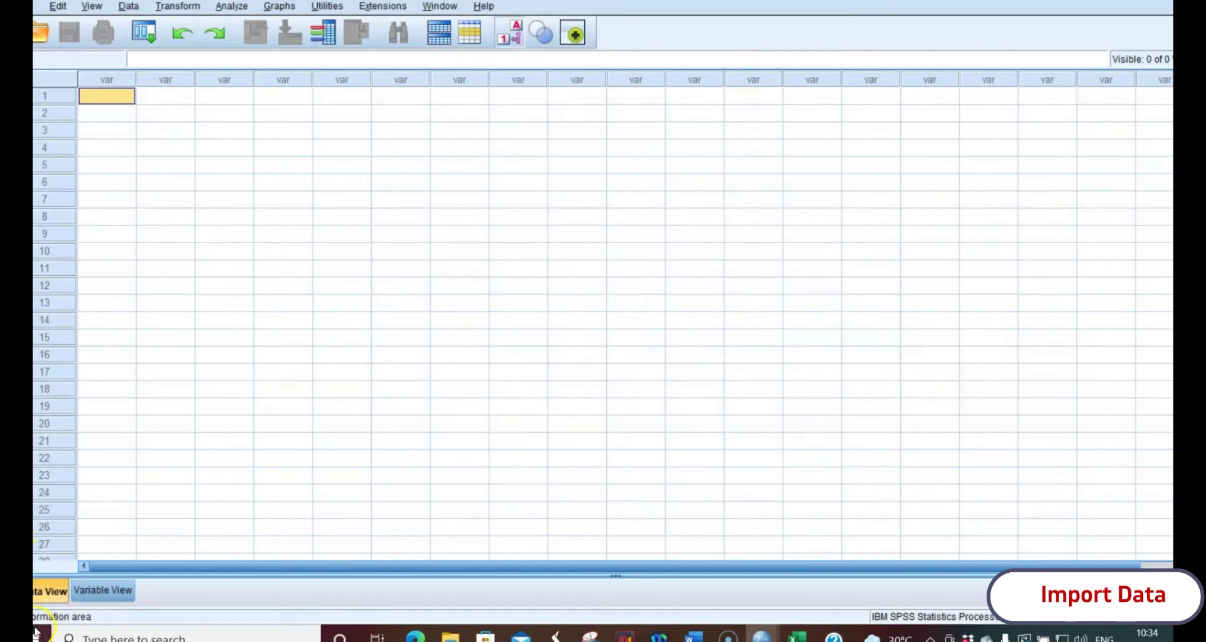
Step: Switch to Excel and close the Dataset1 workbook
click(796, 636)
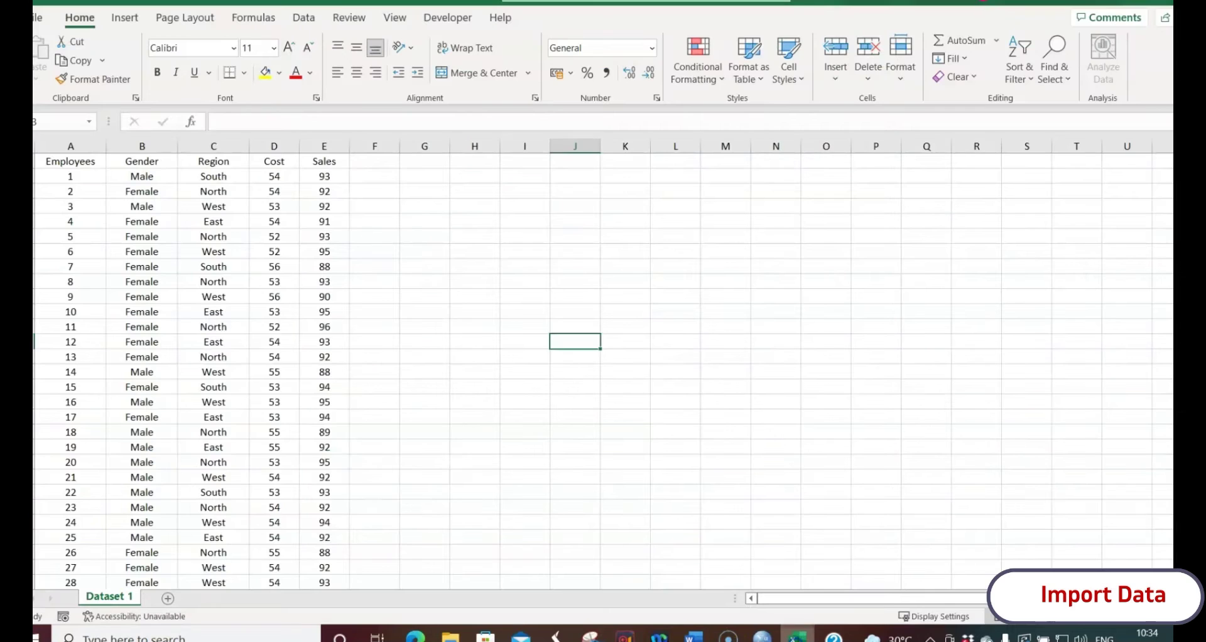
key(ctrl+w)
key(alt+F4)
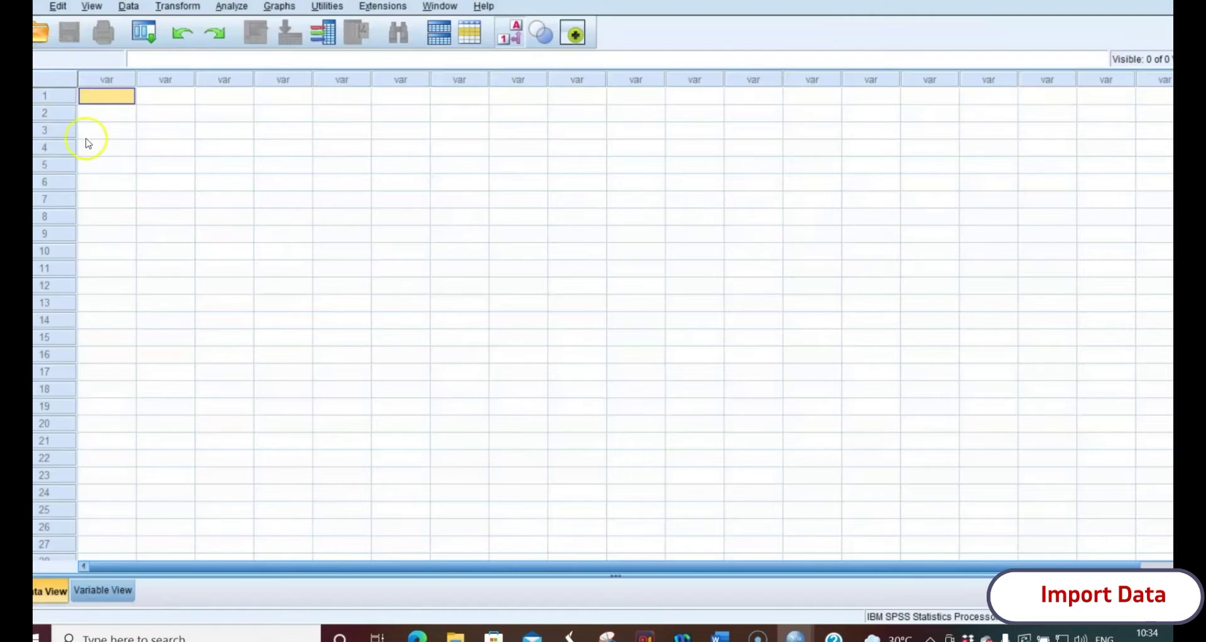
Step: Import worksheet Dataset 1 of Dataset1.xls from the Desktop into SPSS, reading variable names from the first row
click(35, 7)
mouse_move(34, 26)
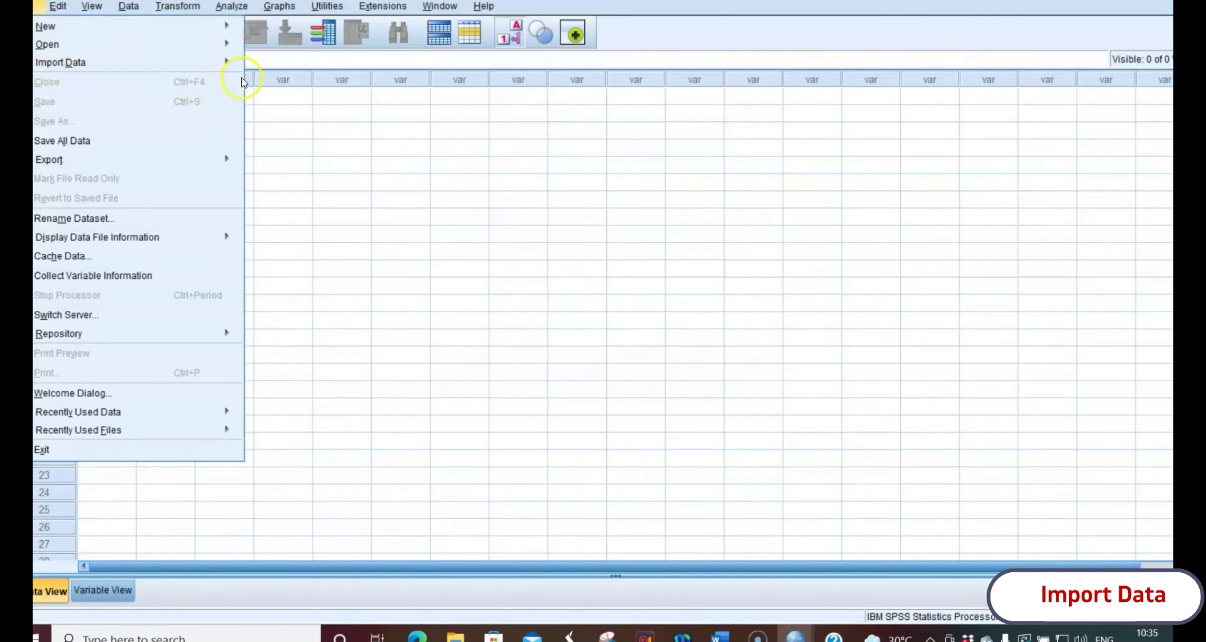
click(270, 81)
click(600, 209)
click(826, 325)
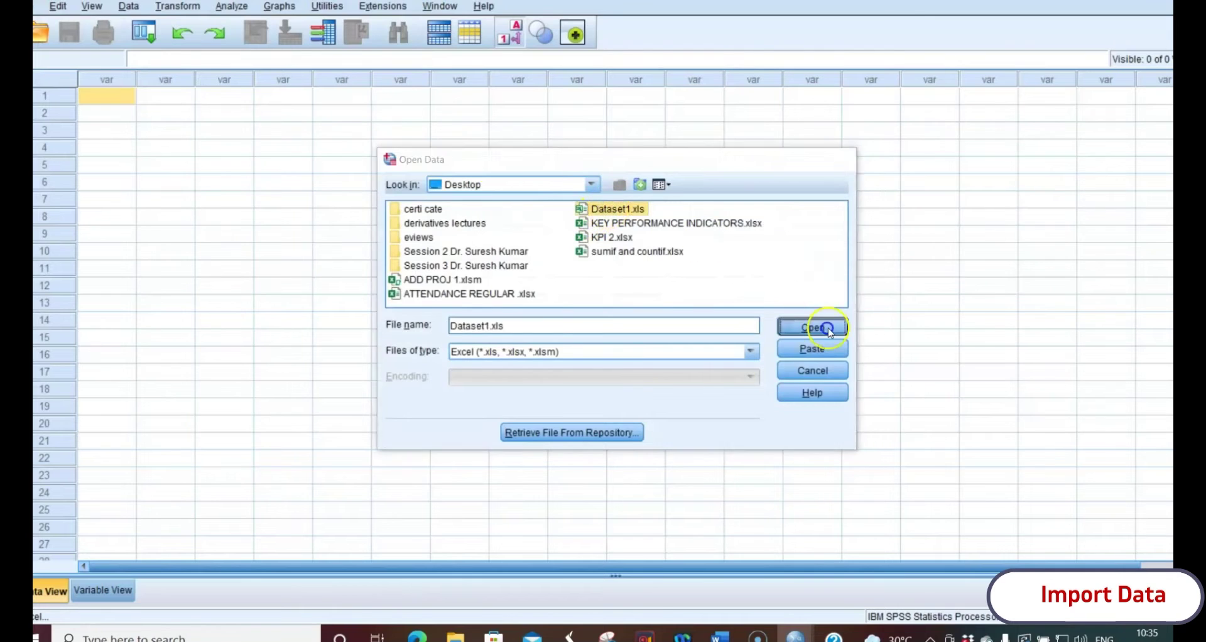
drag(554, 113, 498, 93)
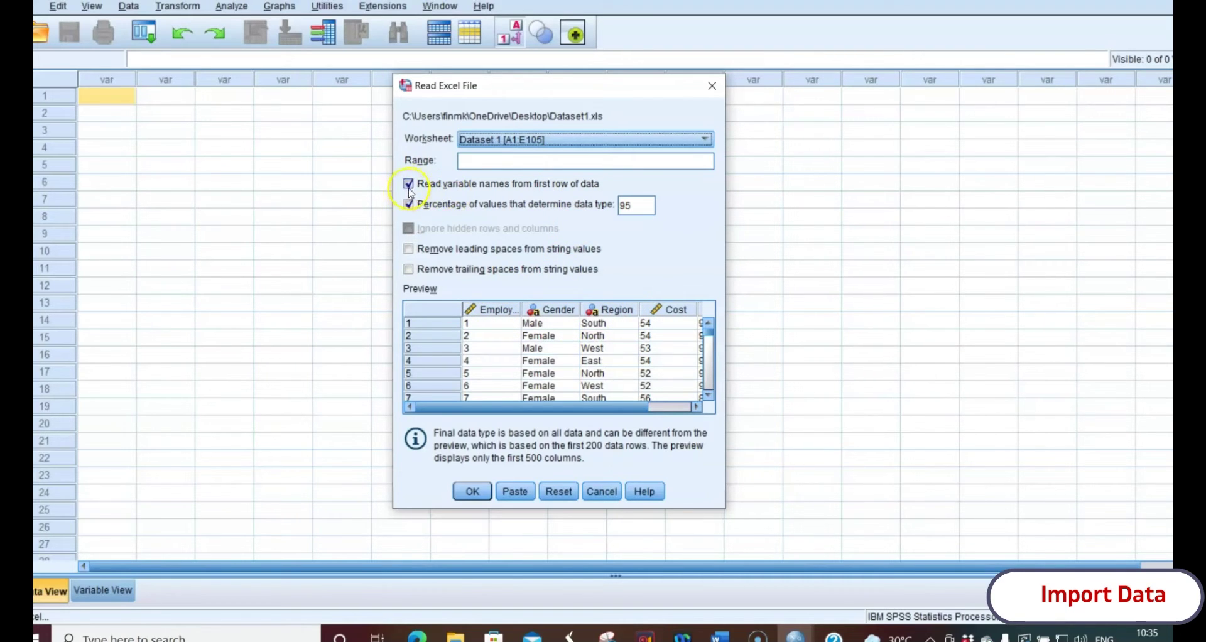
click(470, 492)
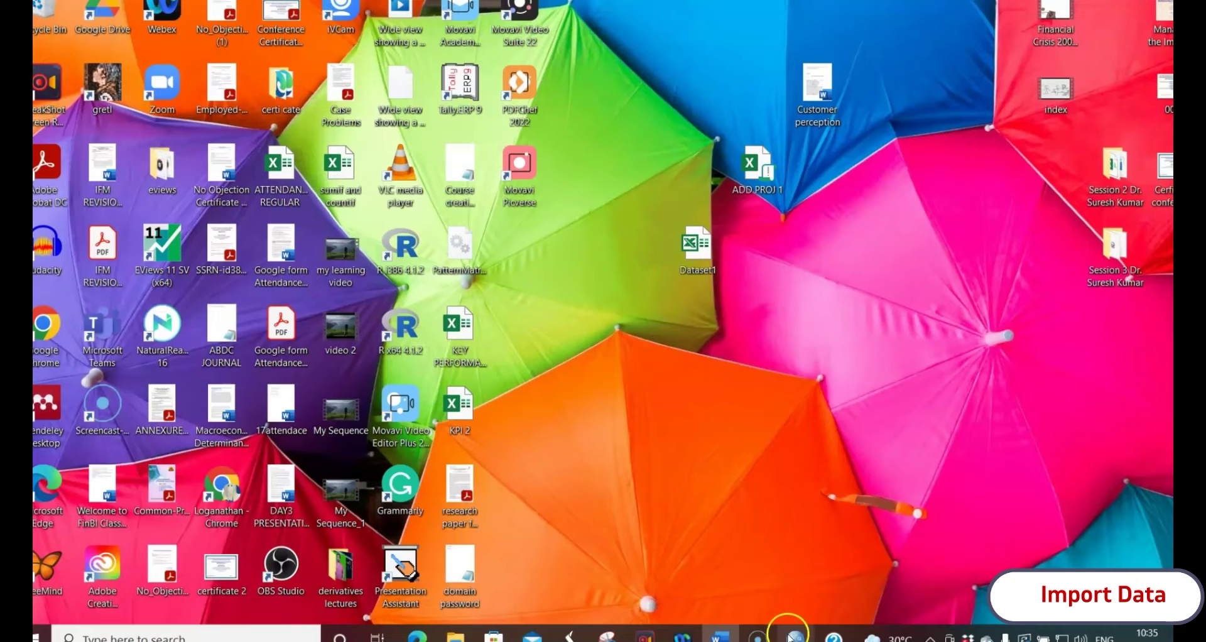
Step: Bring up the imported dataset's window and widen the Gender and Region columns so their headings fit on one line
mouse_move(793, 634)
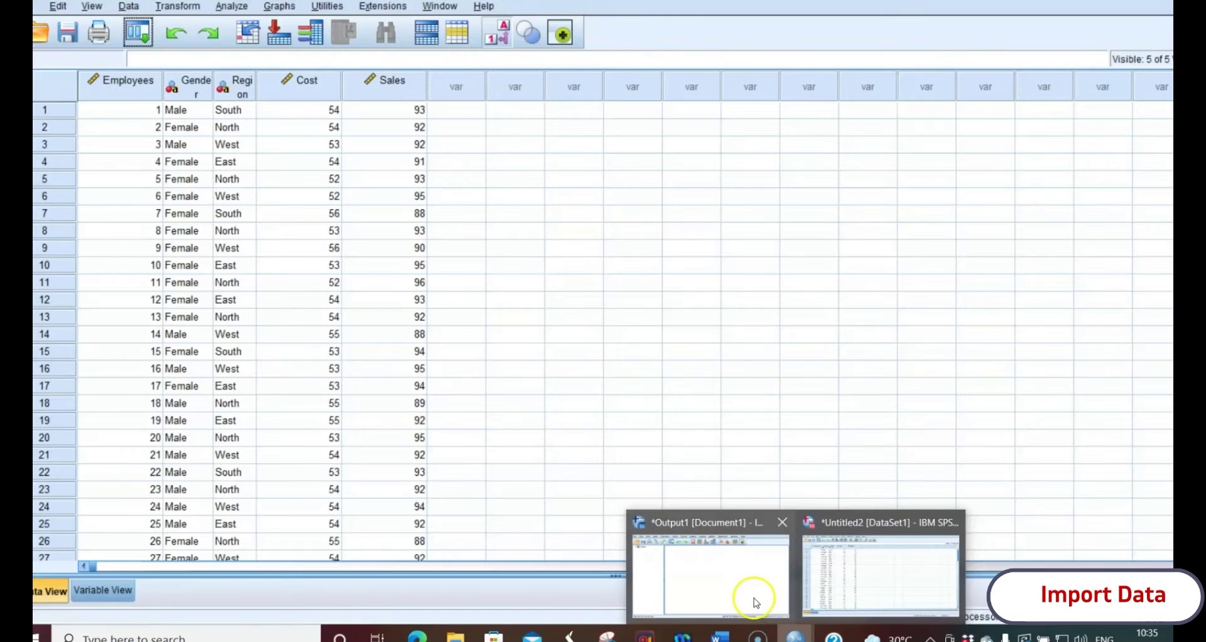
click(571, 246)
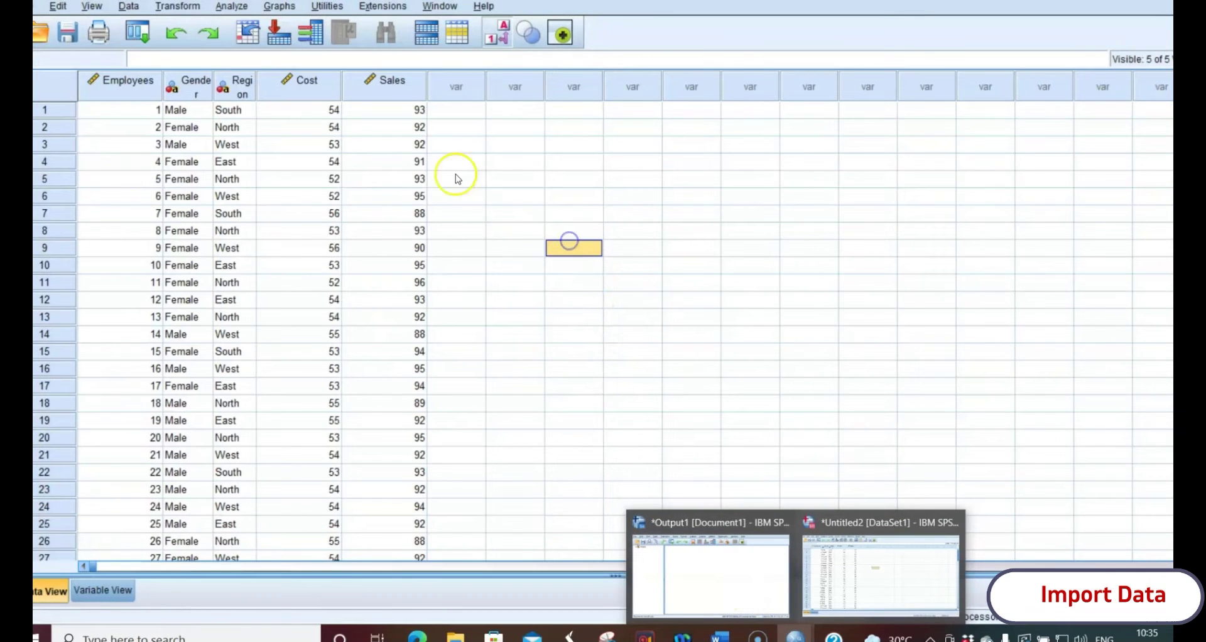
drag(214, 74, 334, 74)
click(376, 216)
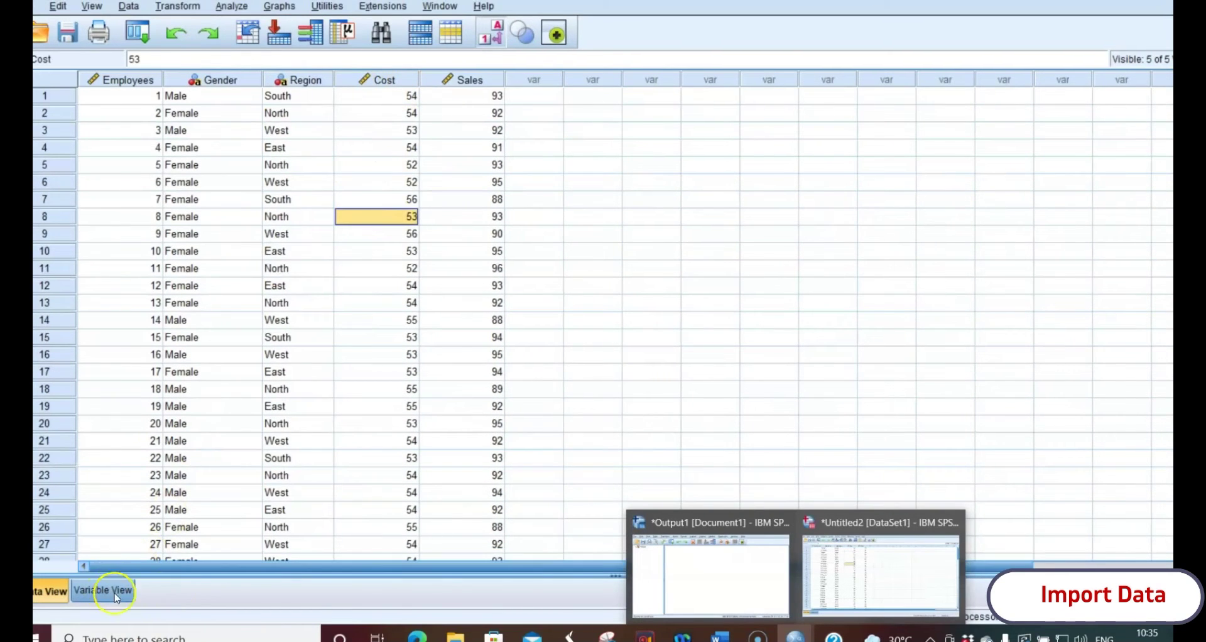
click(653, 355)
click(810, 422)
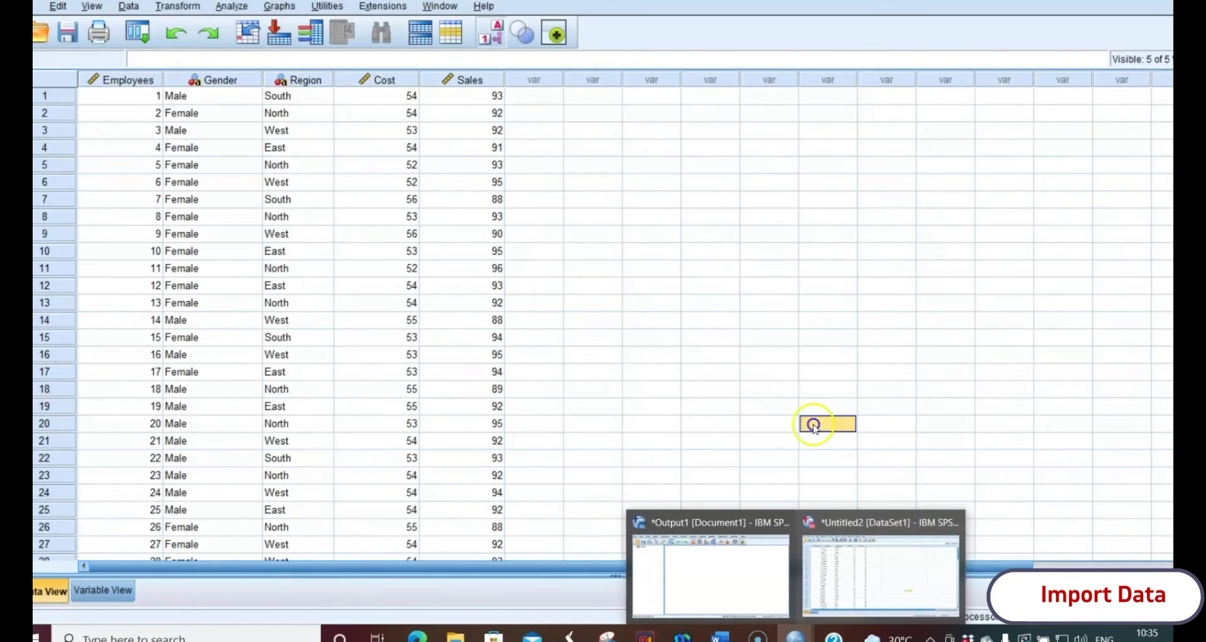
Step: Show the variable definitions and examine the properties of the imported variables, including Gender's label and values
key(ctrl+t)
click(284, 214)
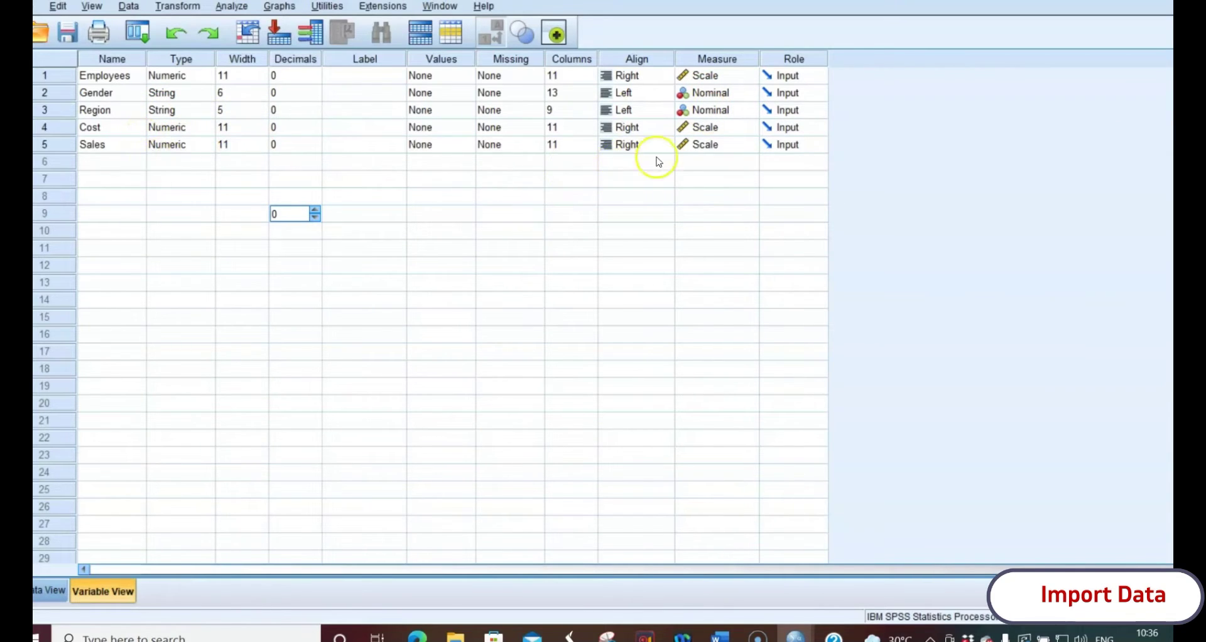
click(370, 93)
click(435, 95)
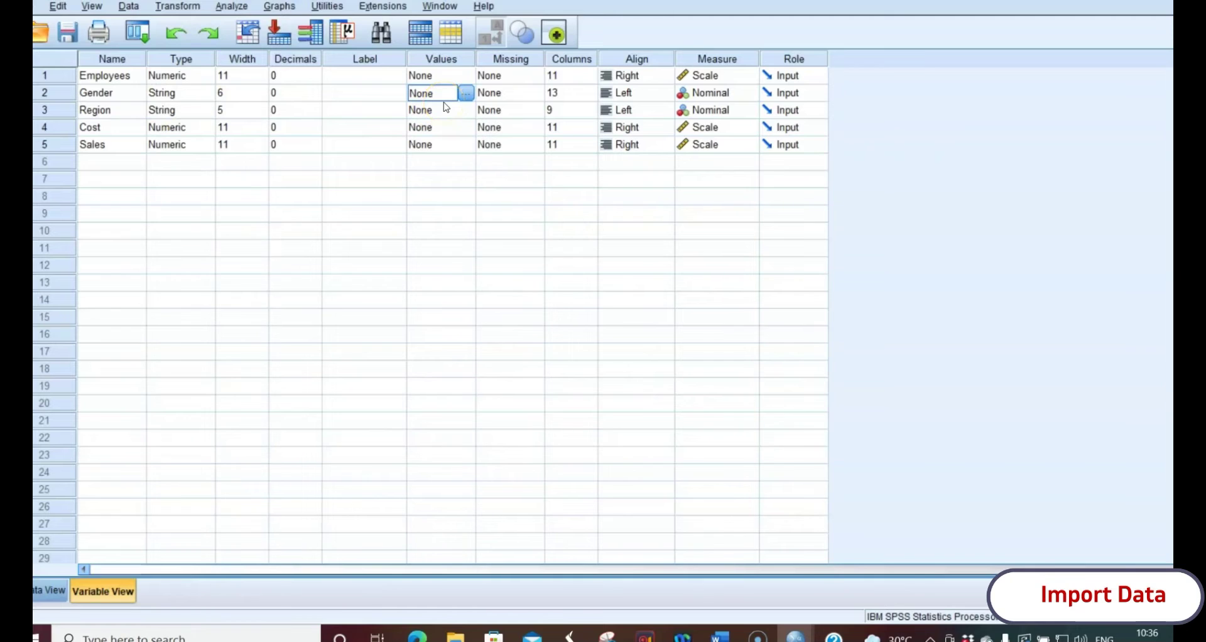
Step: Compare the Gender and Region text entries in the data with their variable definitions
click(50, 590)
click(184, 129)
click(289, 131)
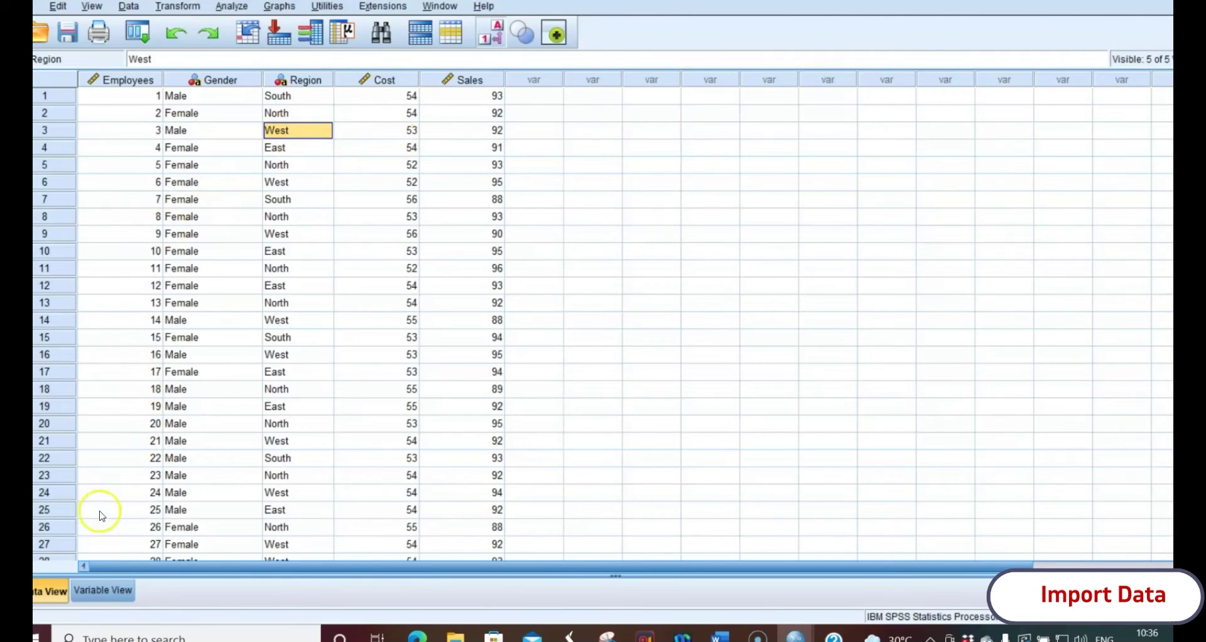
click(107, 590)
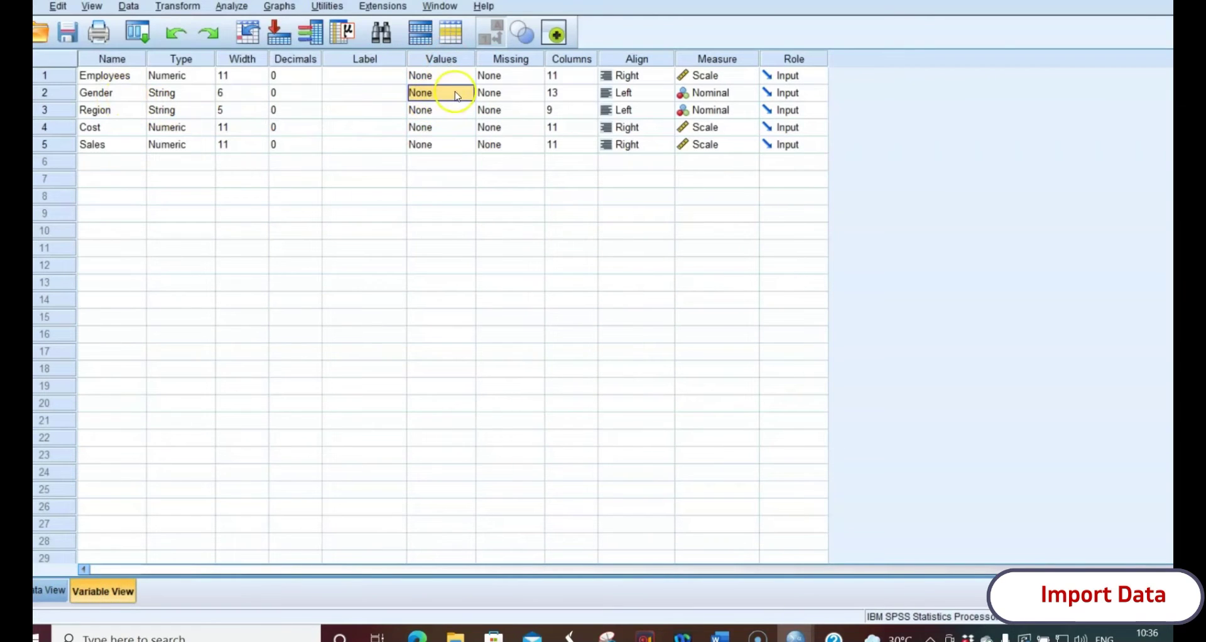
click(39, 591)
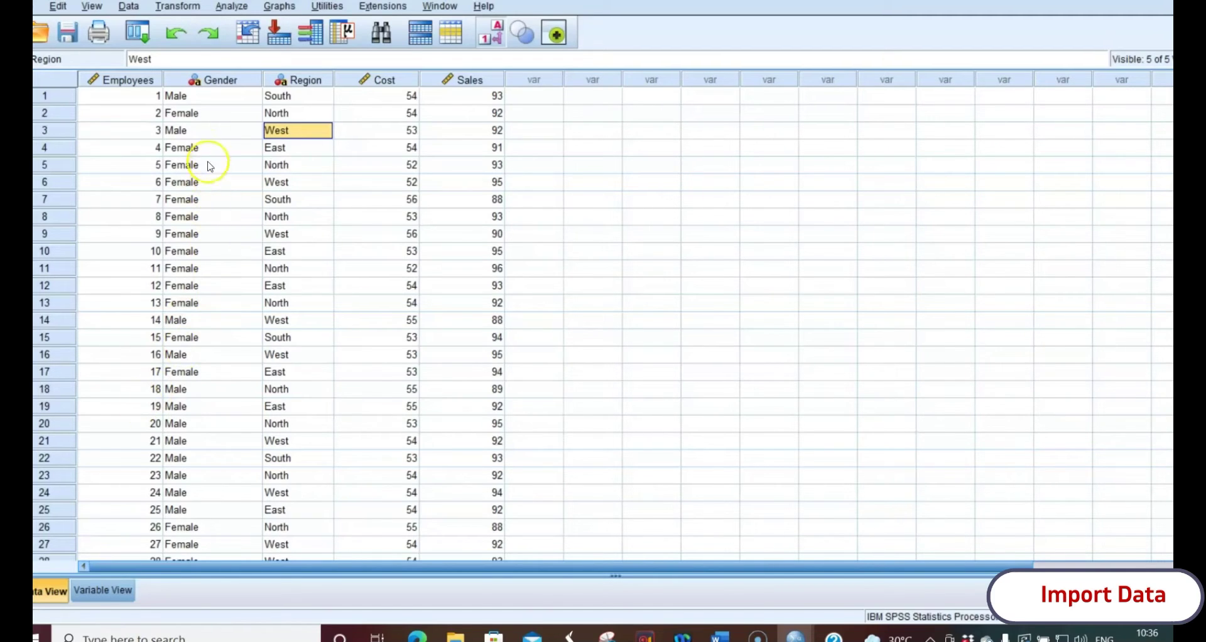
Step: Define value labels for the Gender variable: 1 = Male and 2 = Female
click(110, 594)
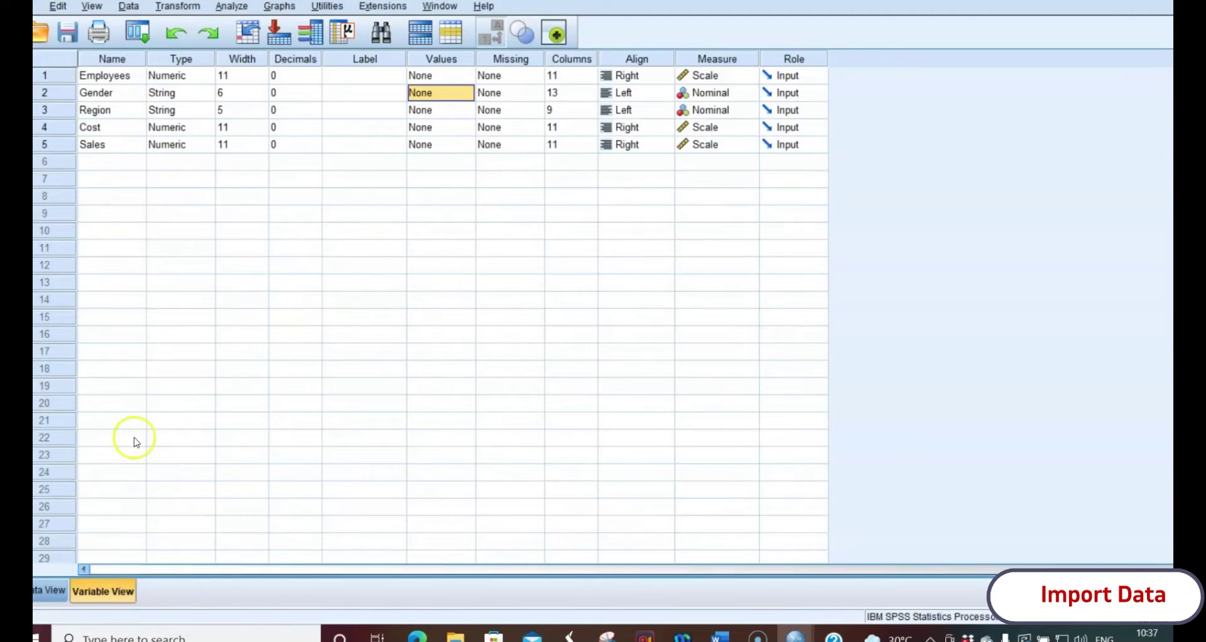
click(466, 93)
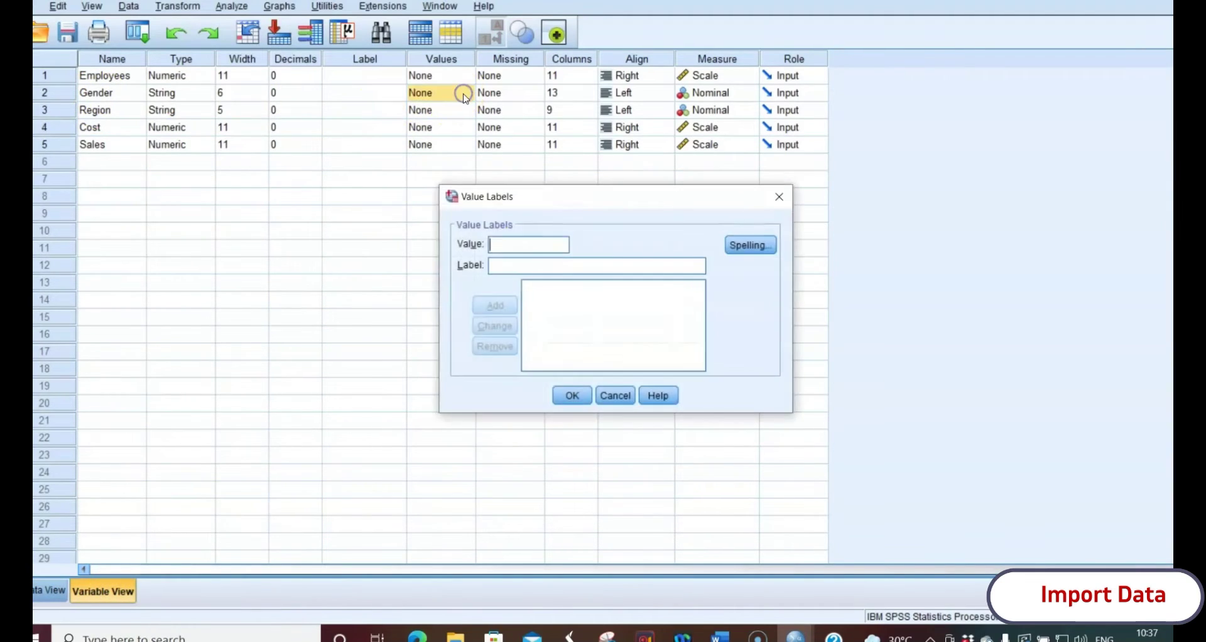
drag(563, 206, 595, 205)
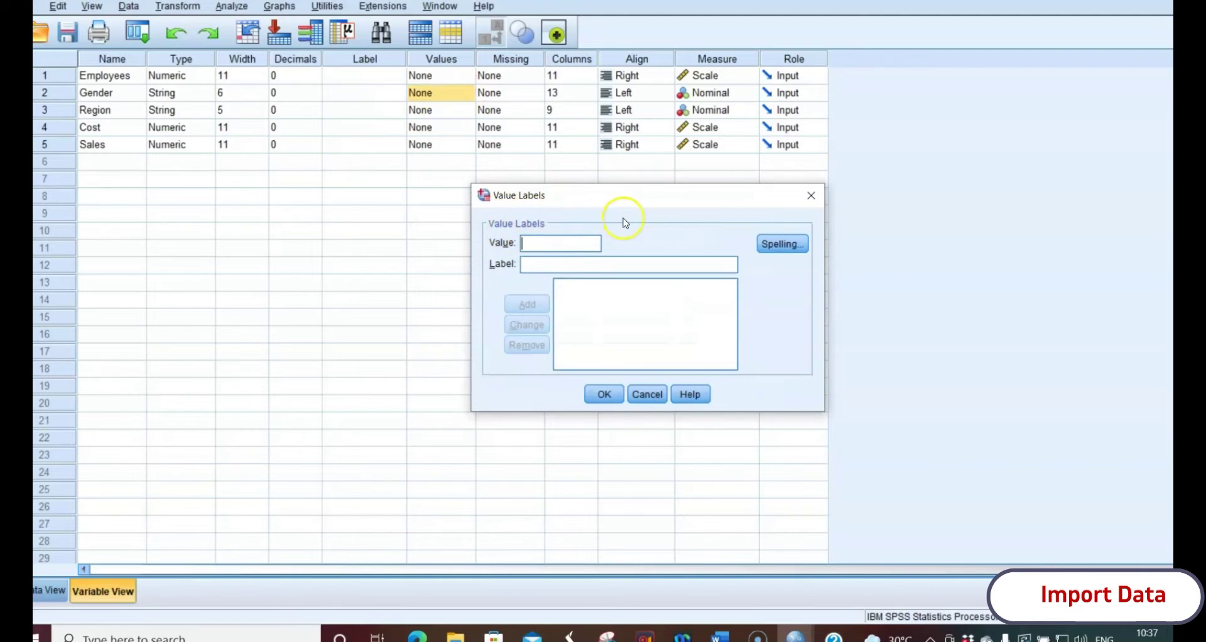
text(1)
click(567, 261)
text(m)
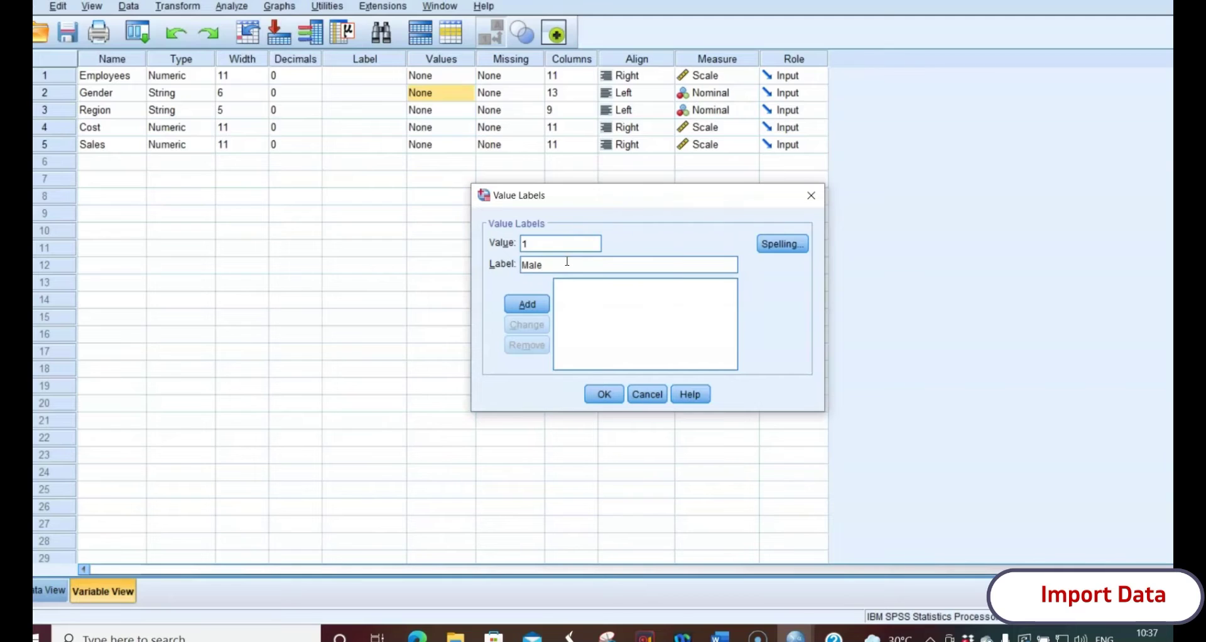
click(528, 305)
text(2)
text(Fem)
click(527, 304)
click(603, 394)
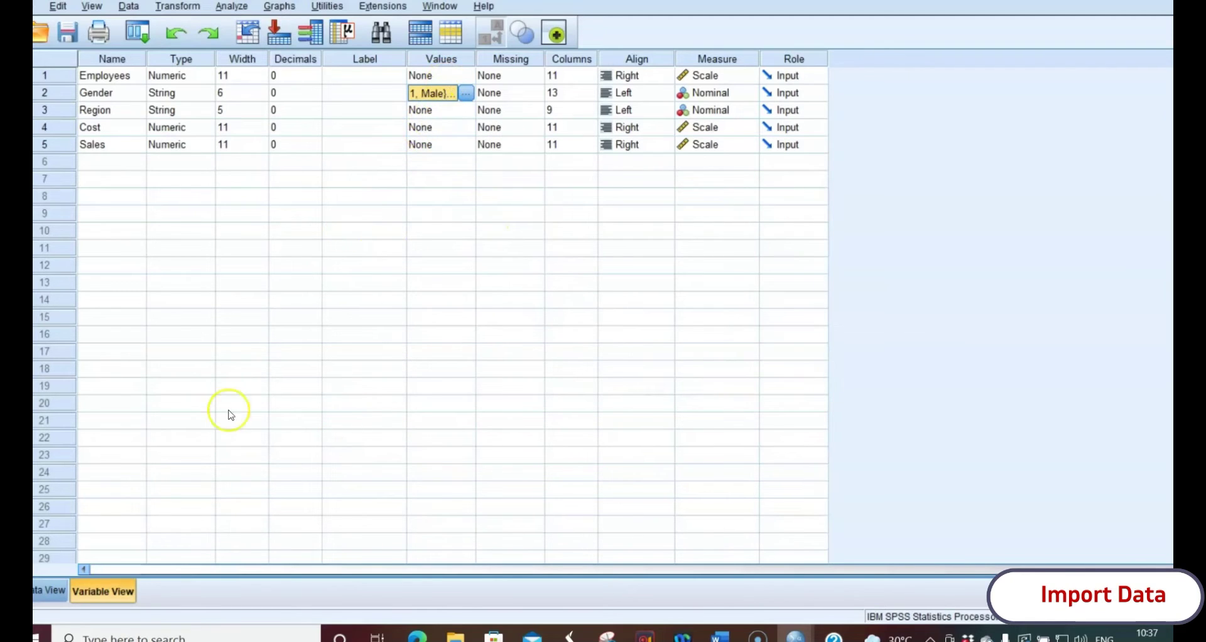
Step: Compare the Gender entries in the data with the value labels defined for the variable
click(50, 591)
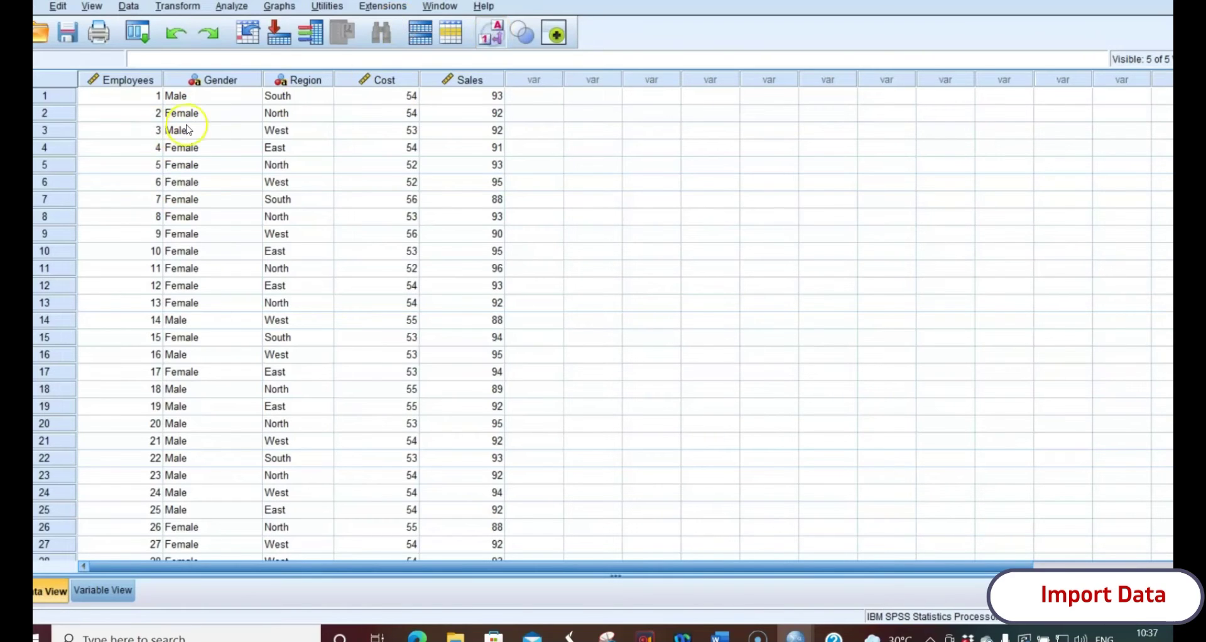
click(105, 594)
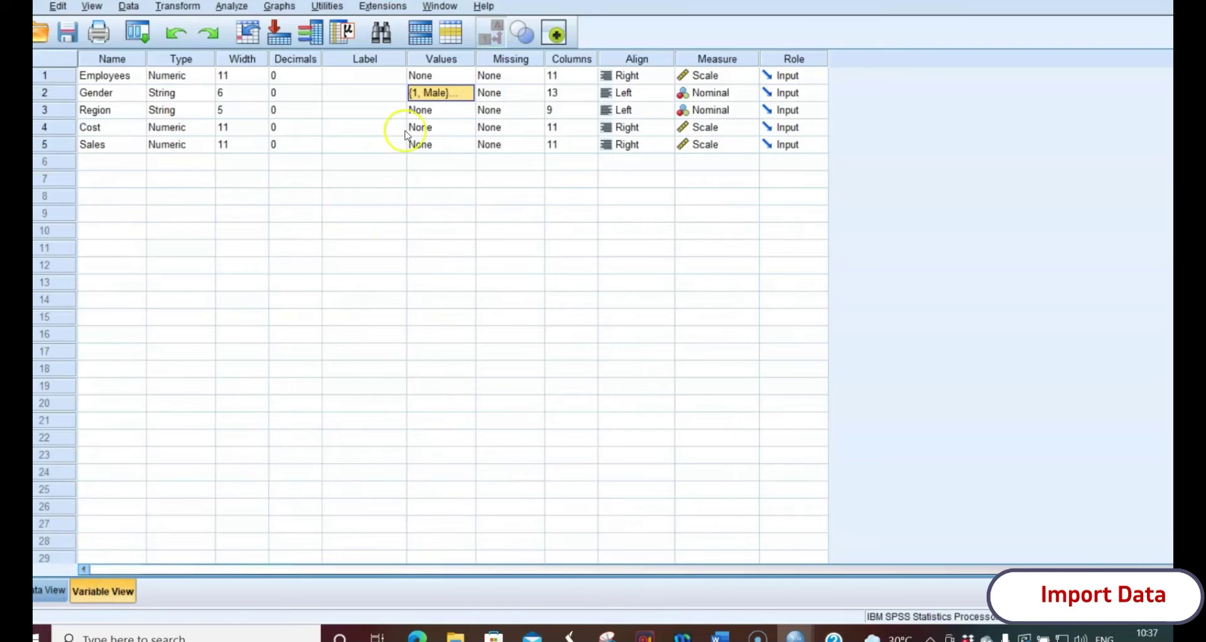
click(50, 590)
click(102, 590)
click(38, 587)
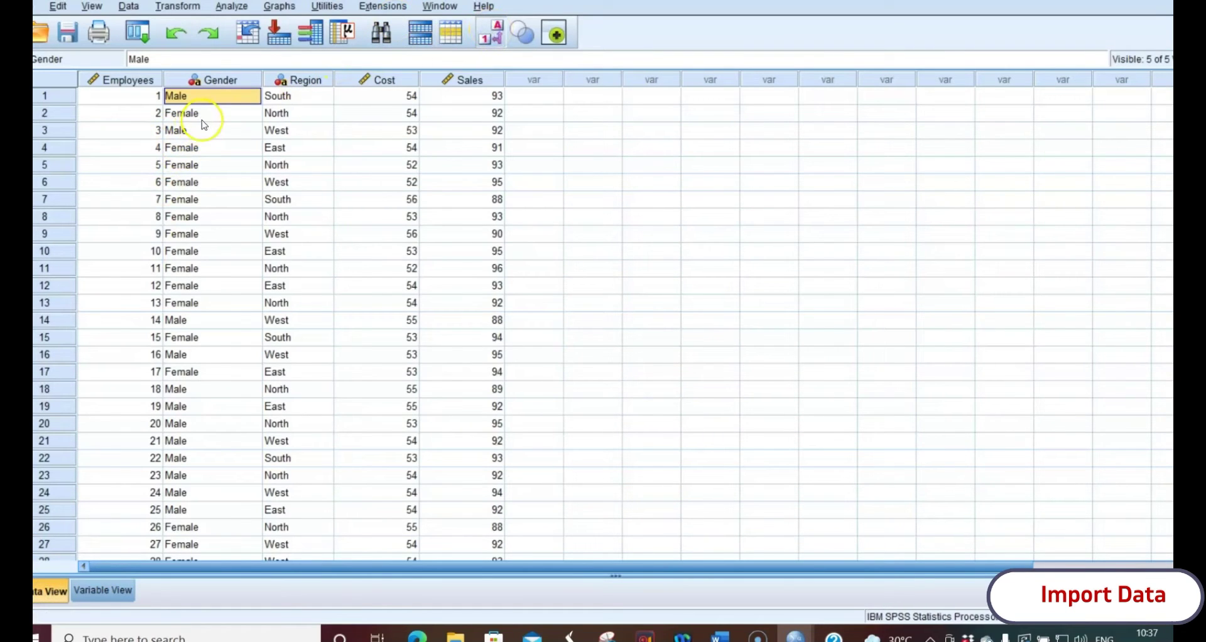
click(102, 591)
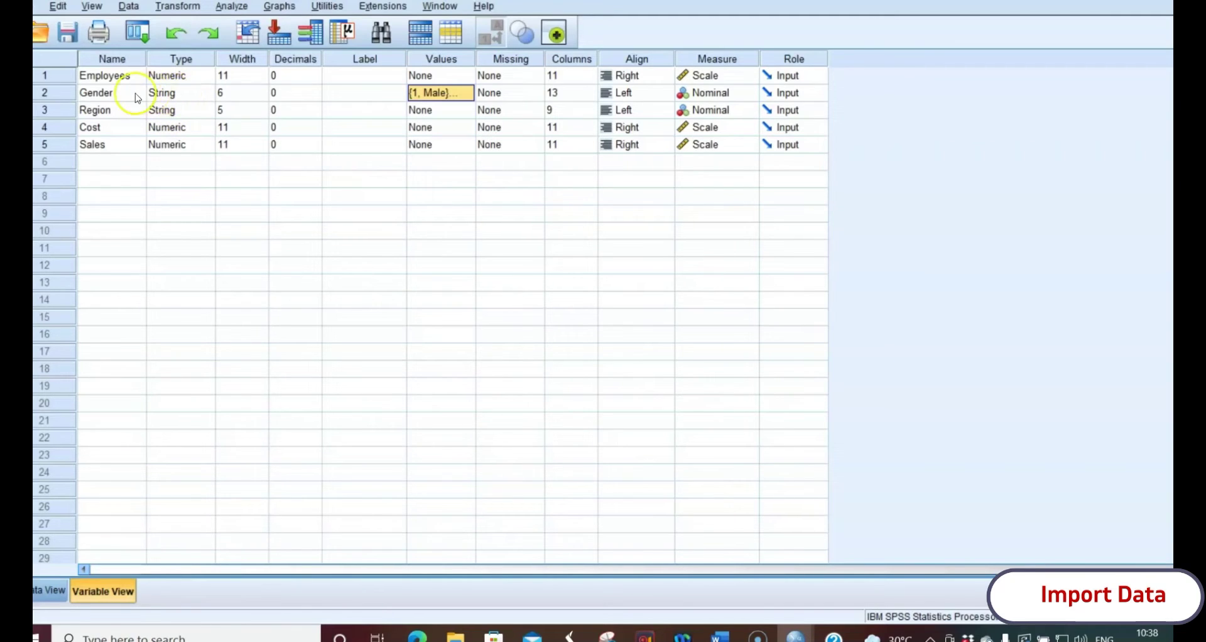
Step: Change Gender's variable type to Numeric, accepting the discarded specifications, and check its column in the data
click(185, 94)
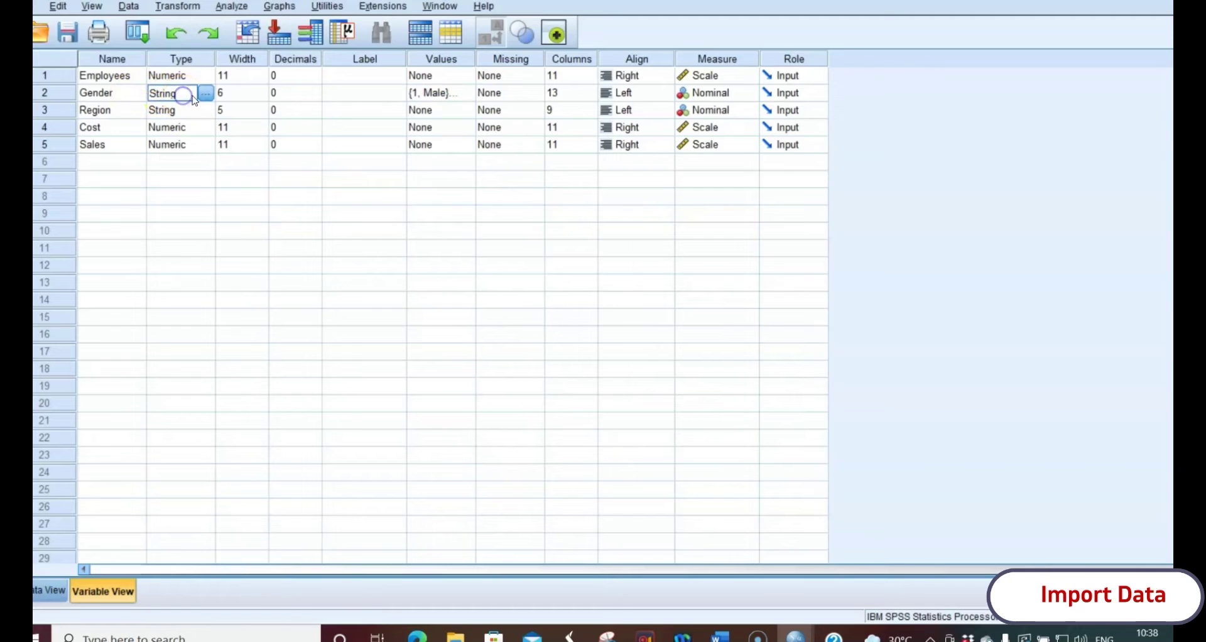
click(206, 93)
click(571, 413)
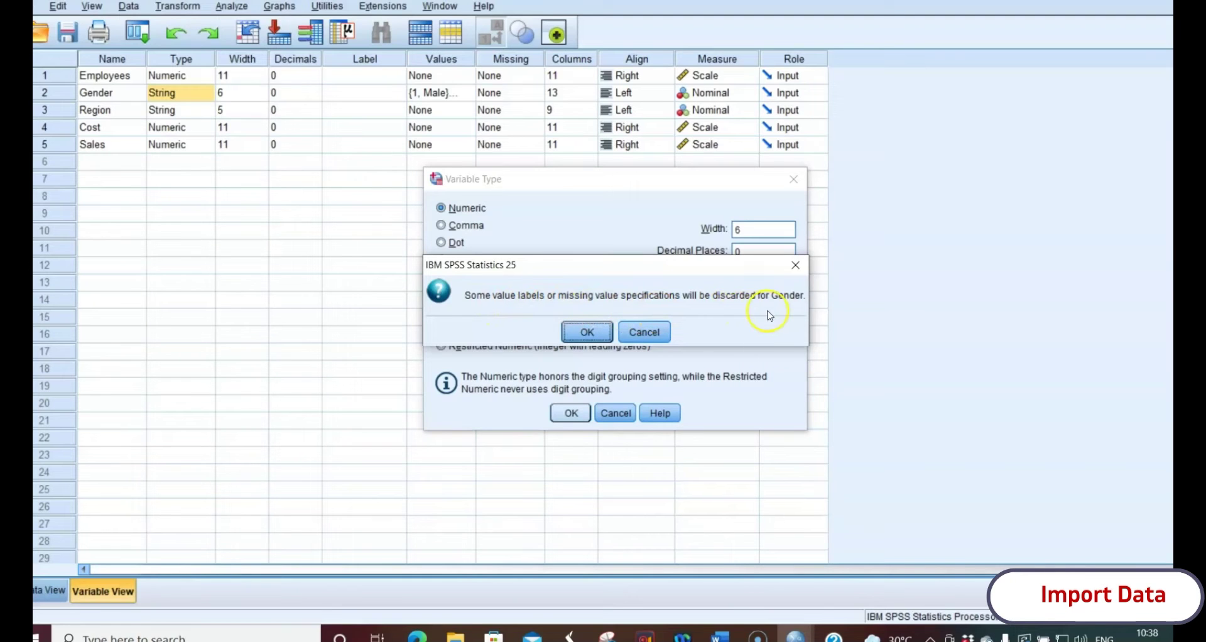
click(586, 331)
click(403, 245)
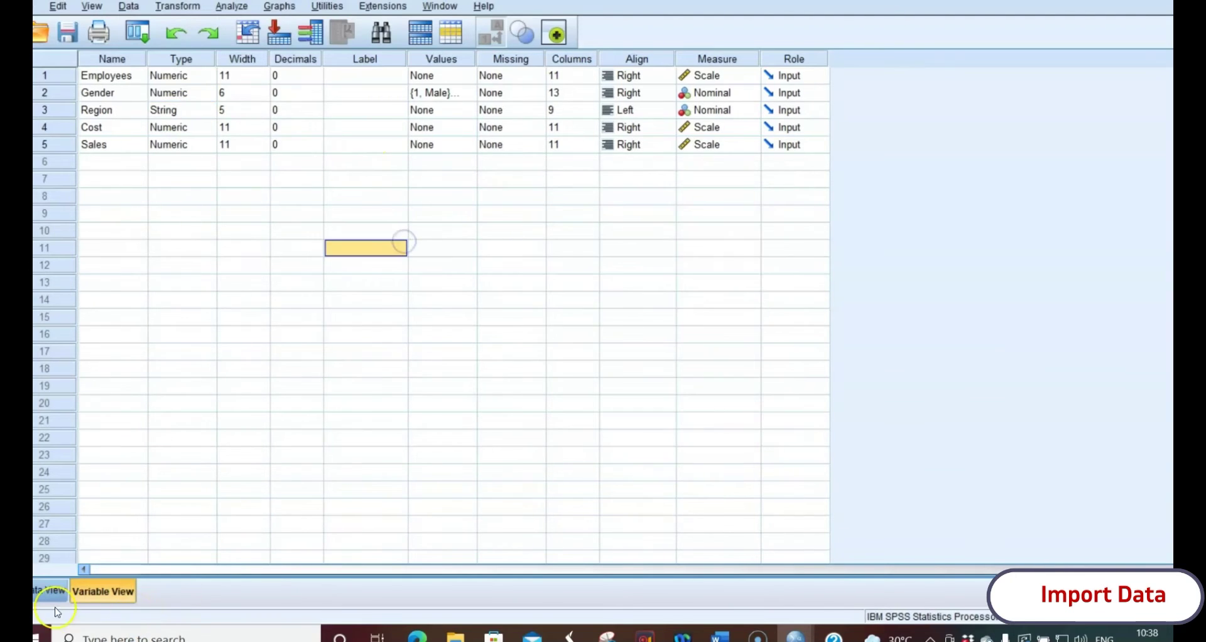
click(52, 592)
click(224, 133)
click(231, 236)
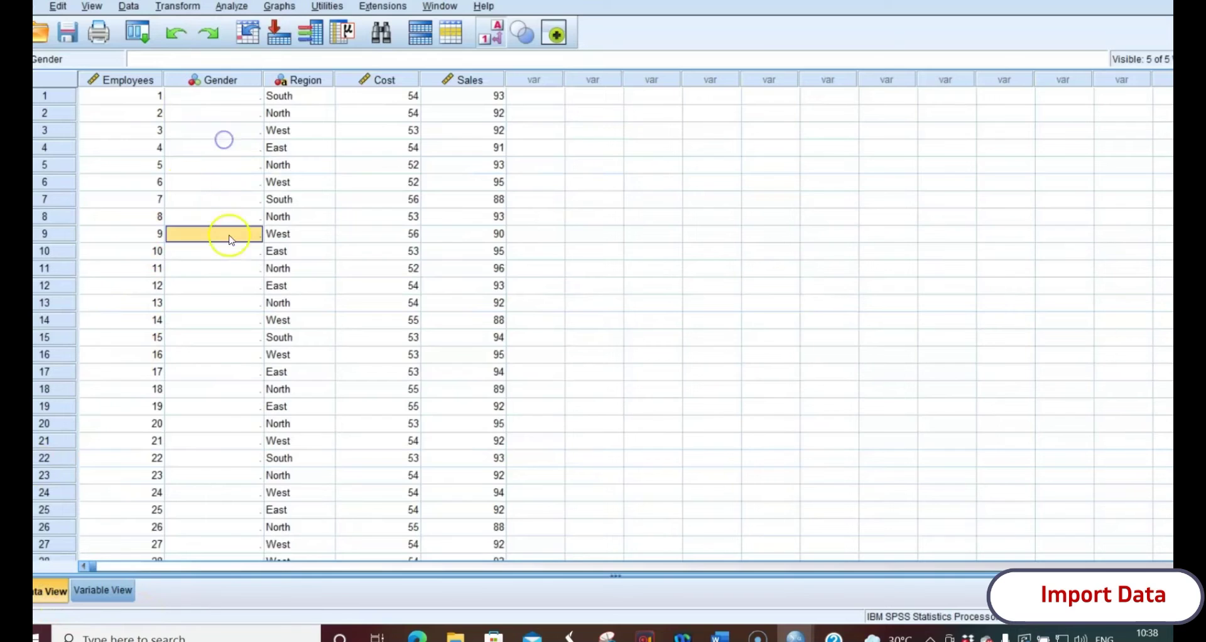
Step: Change Region's variable type to Numeric and check its column in the data
click(103, 591)
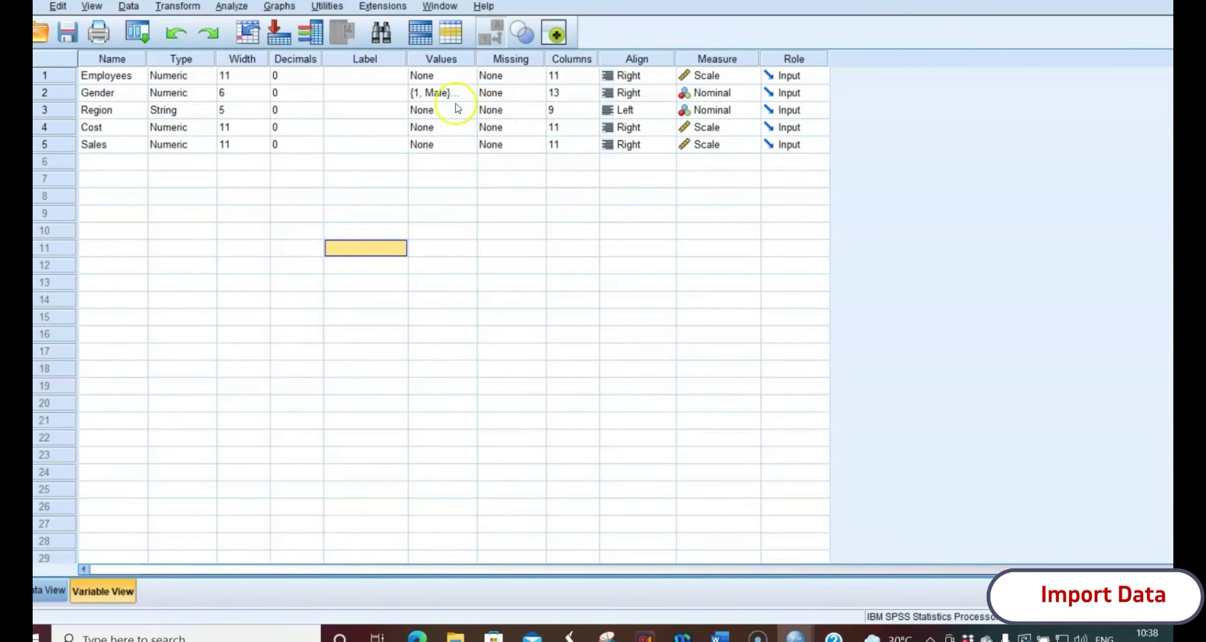
click(180, 111)
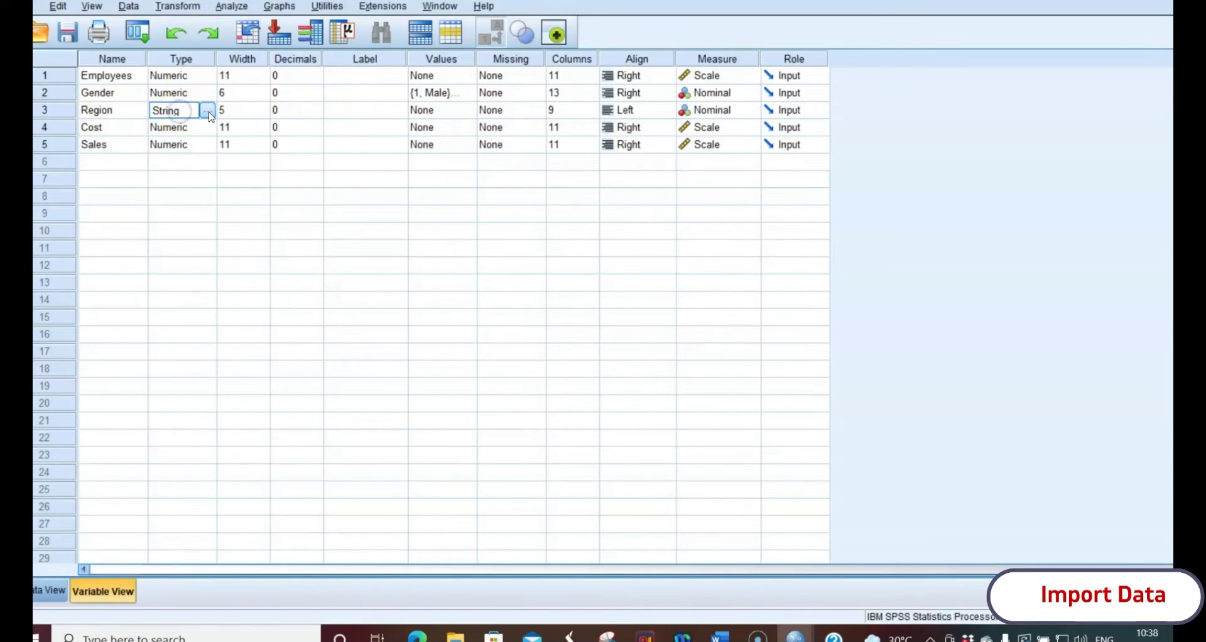
click(207, 111)
click(792, 182)
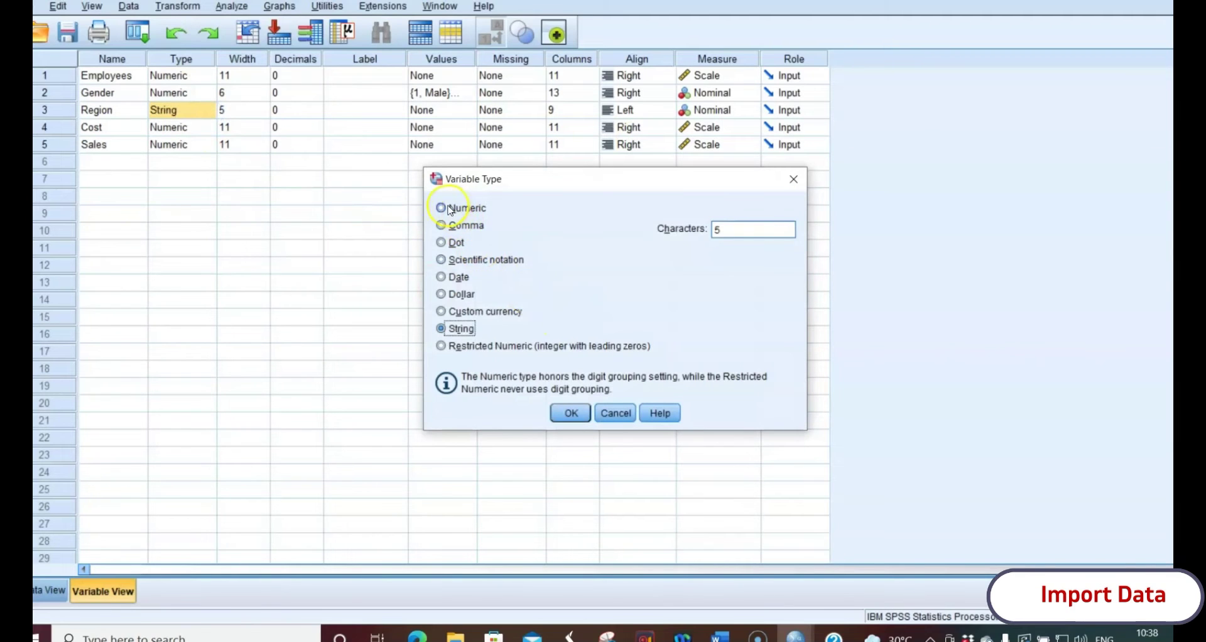
click(442, 208)
click(570, 413)
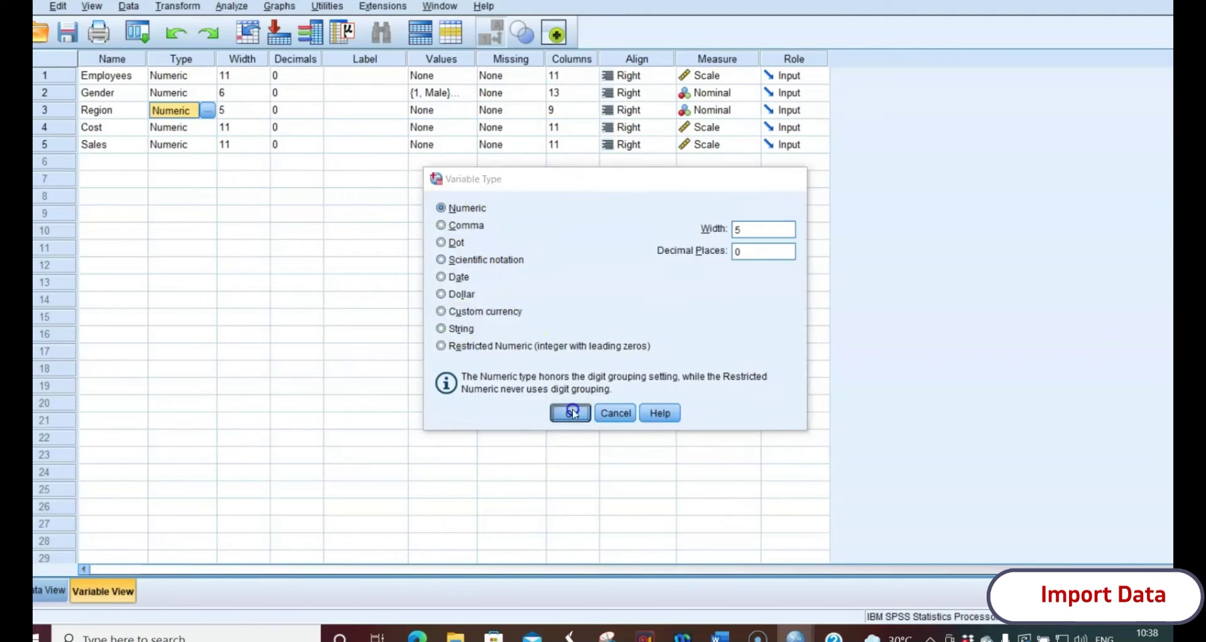
click(380, 301)
click(44, 590)
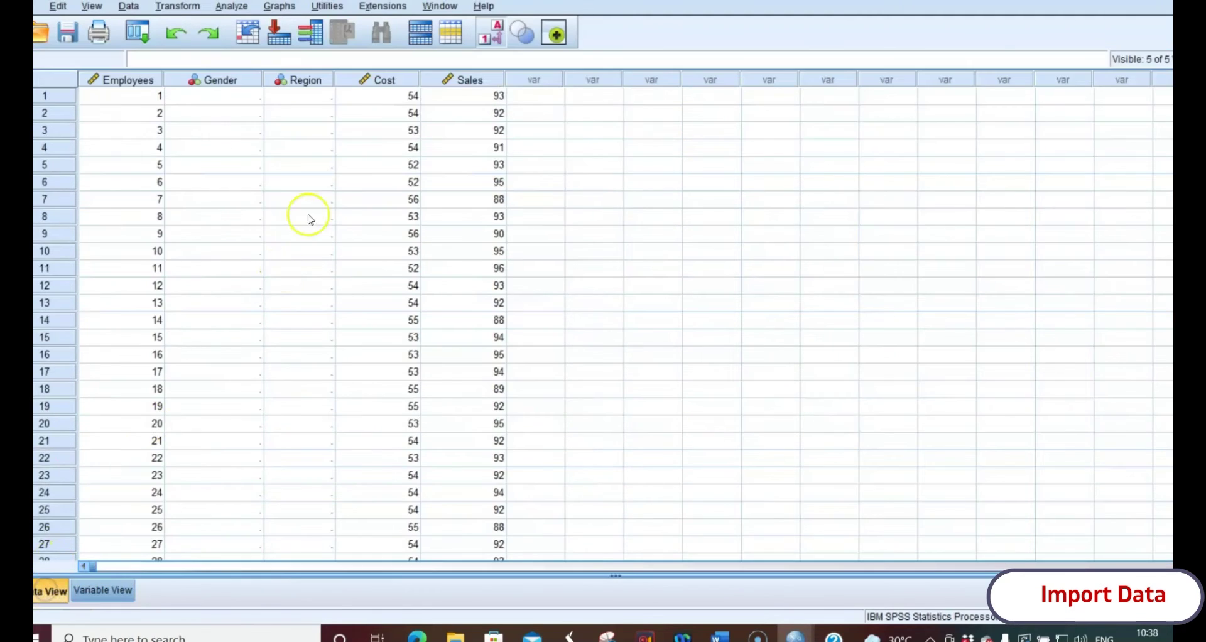
key(ctrl+t)
click(427, 111)
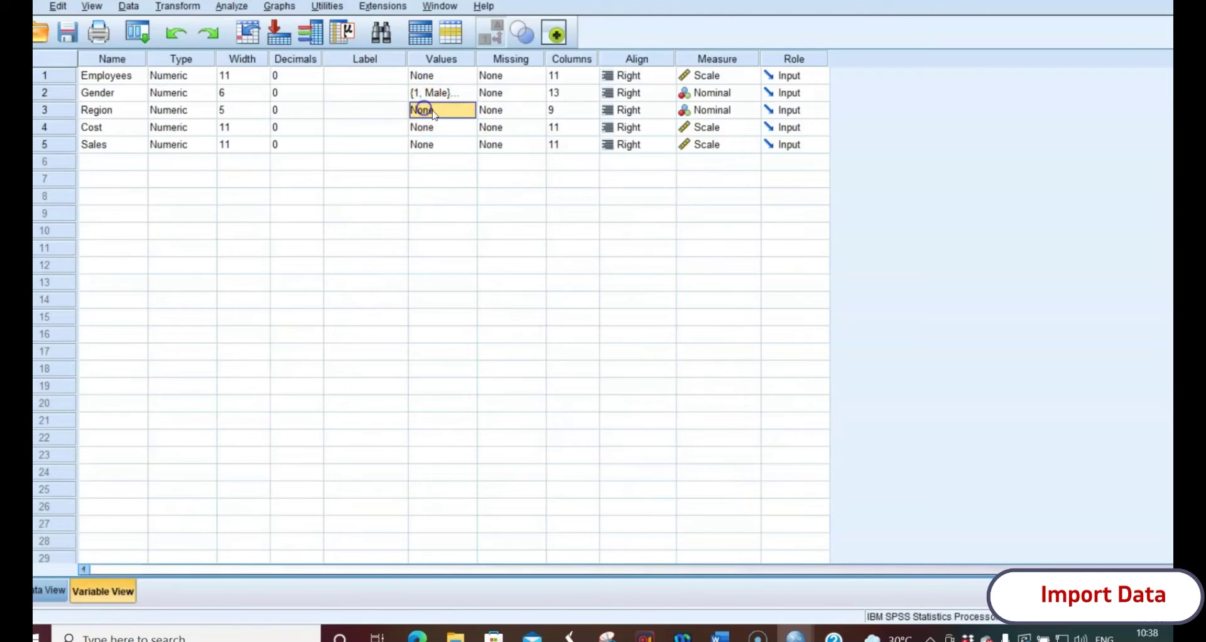
click(467, 111)
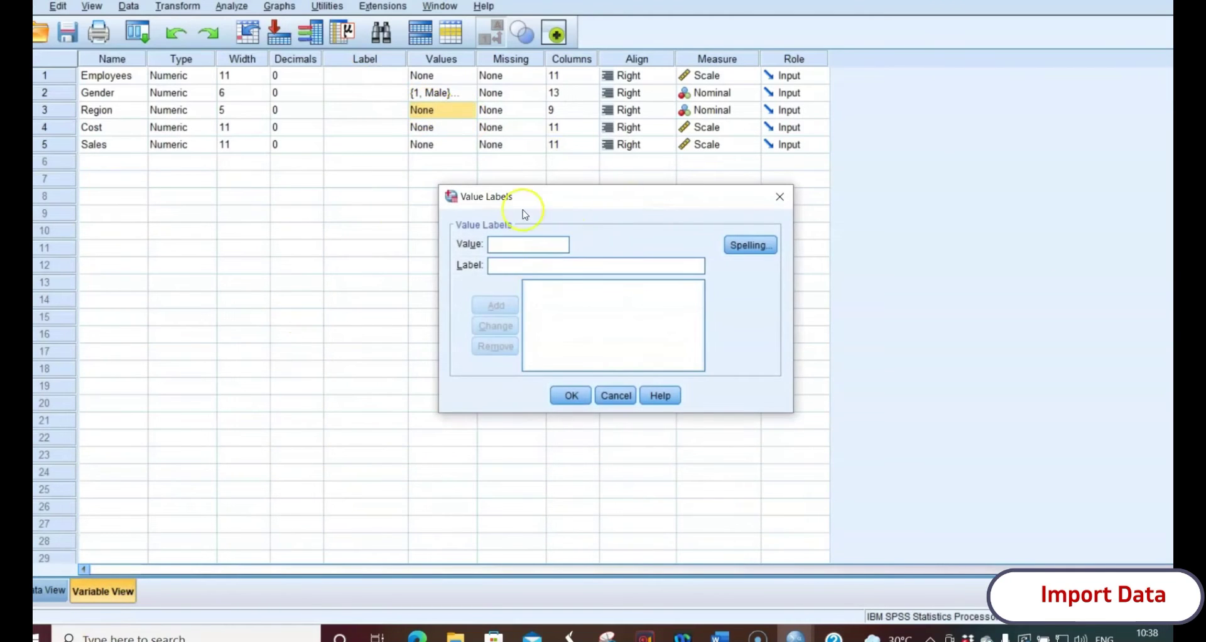
click(780, 197)
click(50, 590)
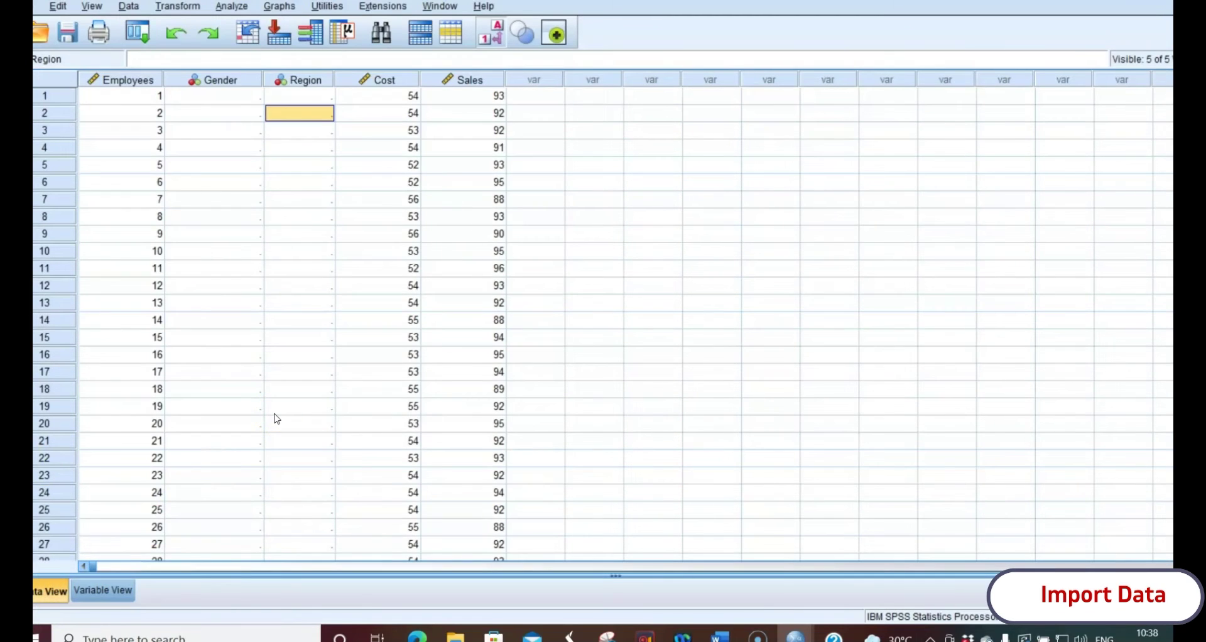
click(103, 593)
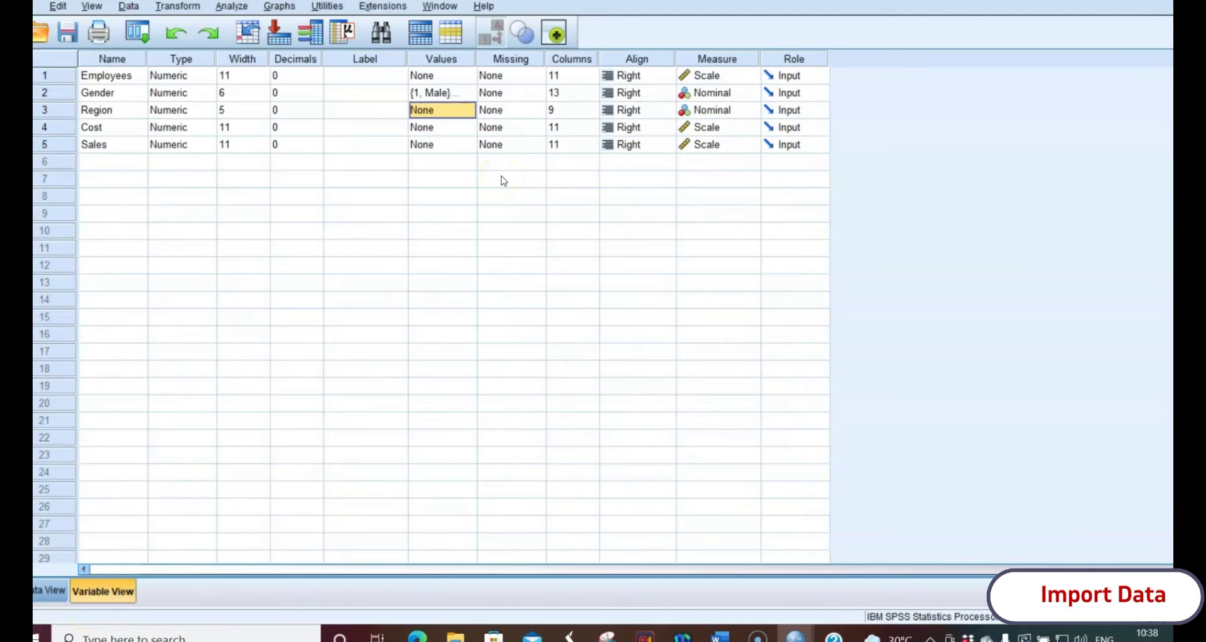
click(470, 110)
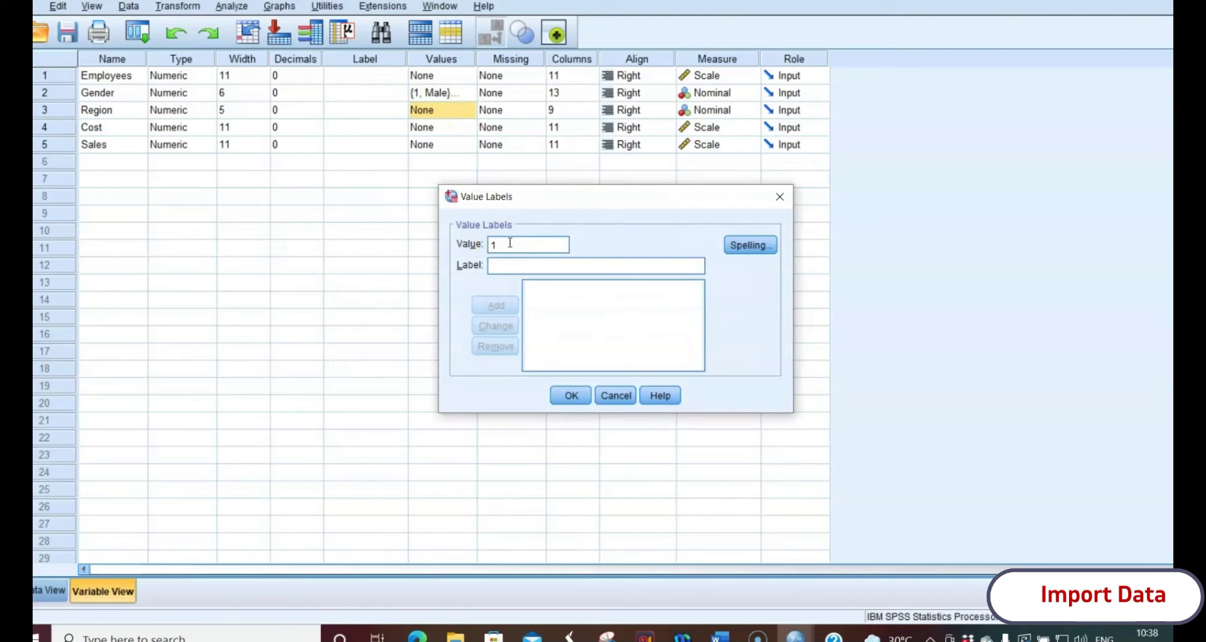
click(517, 266)
click(780, 197)
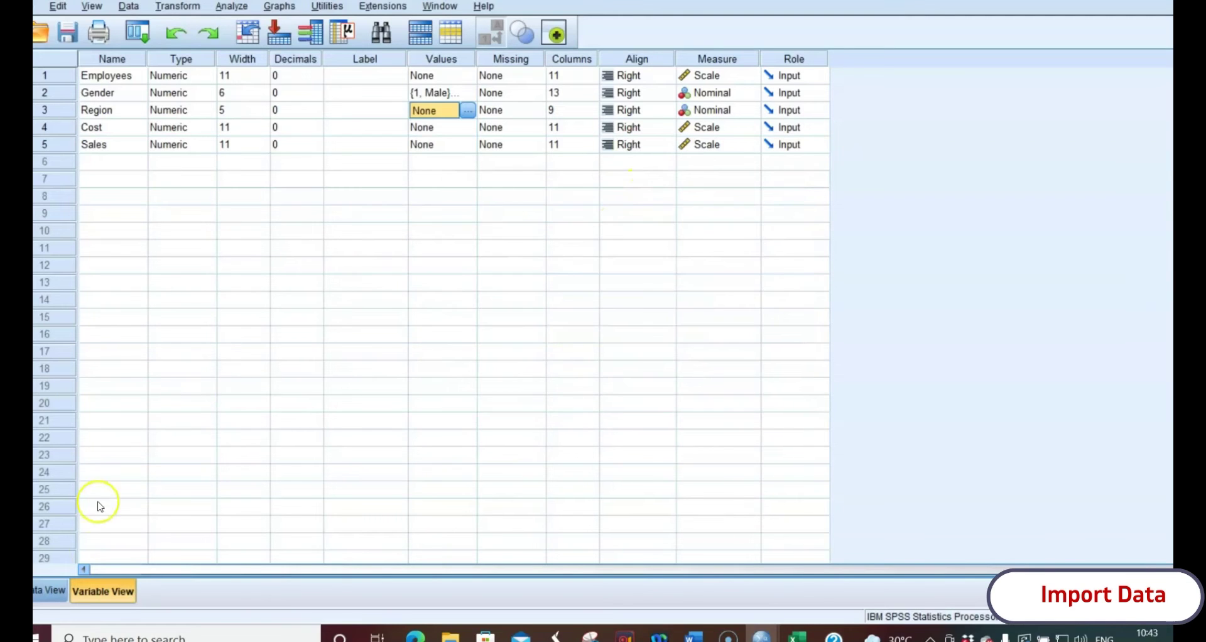
Step: Review the Gender and Region columns across all data rows and check both variables' types and value labels
click(44, 589)
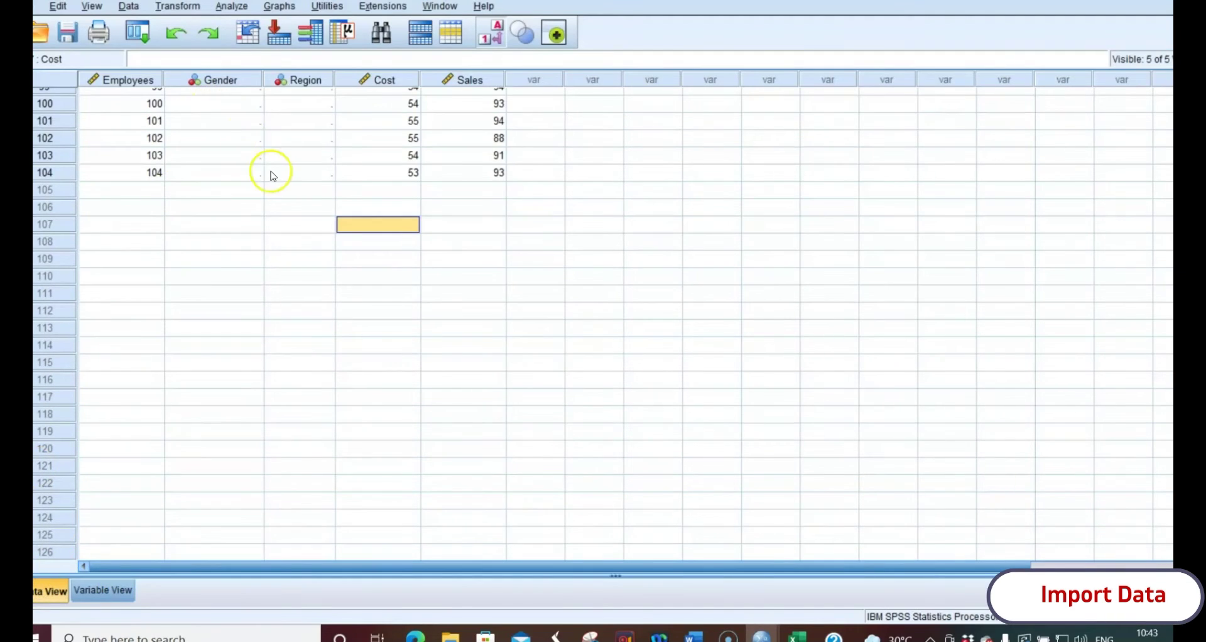
scroll(277, 177, down, 15)
scroll(277, 178, up, 15)
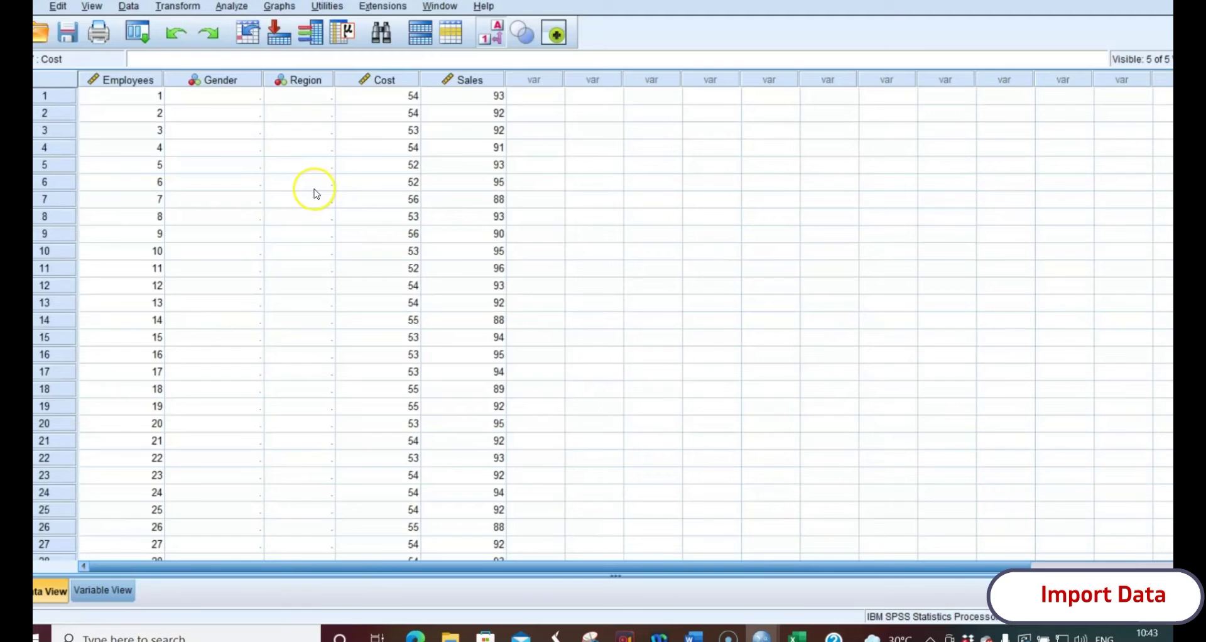
click(104, 590)
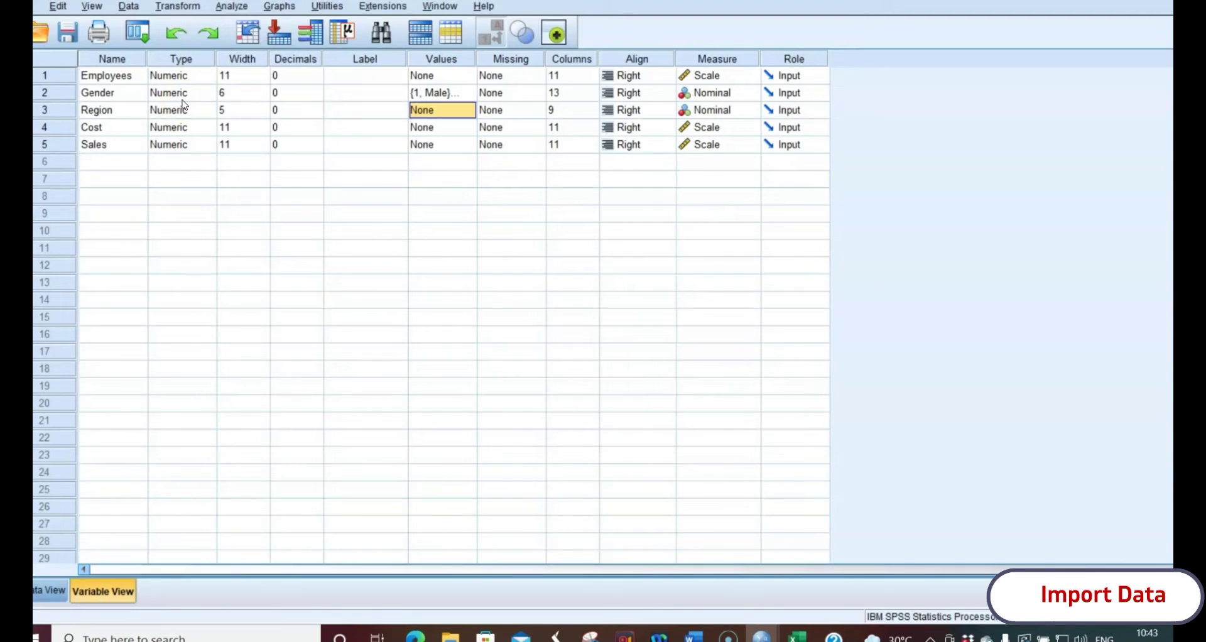
click(36, 594)
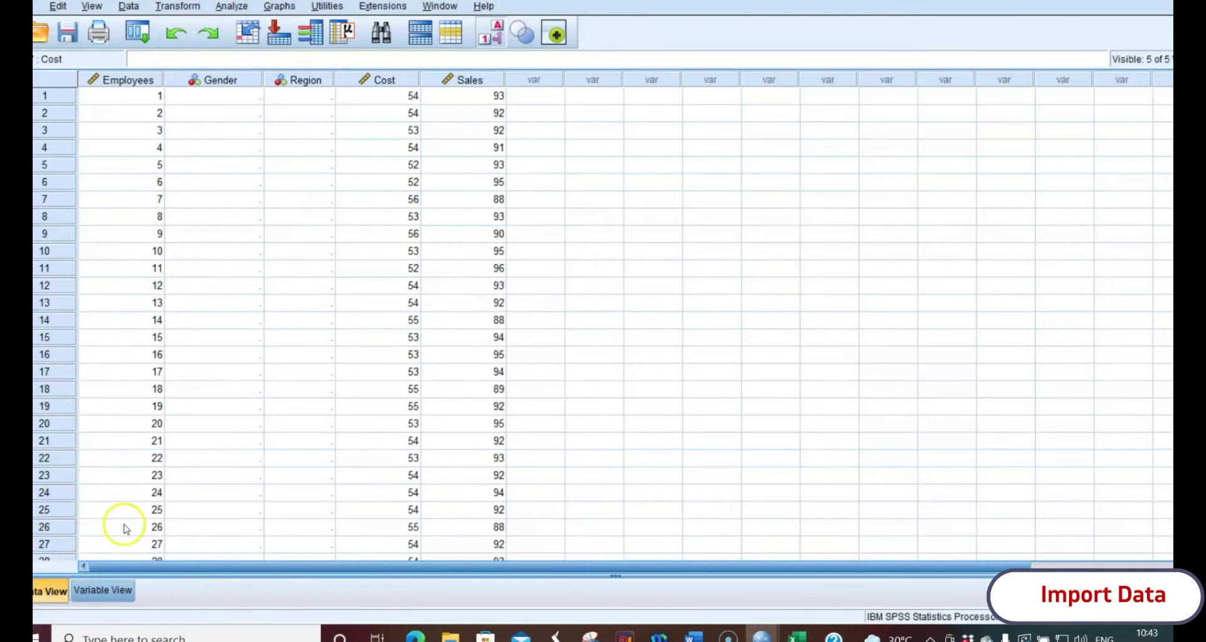
click(103, 591)
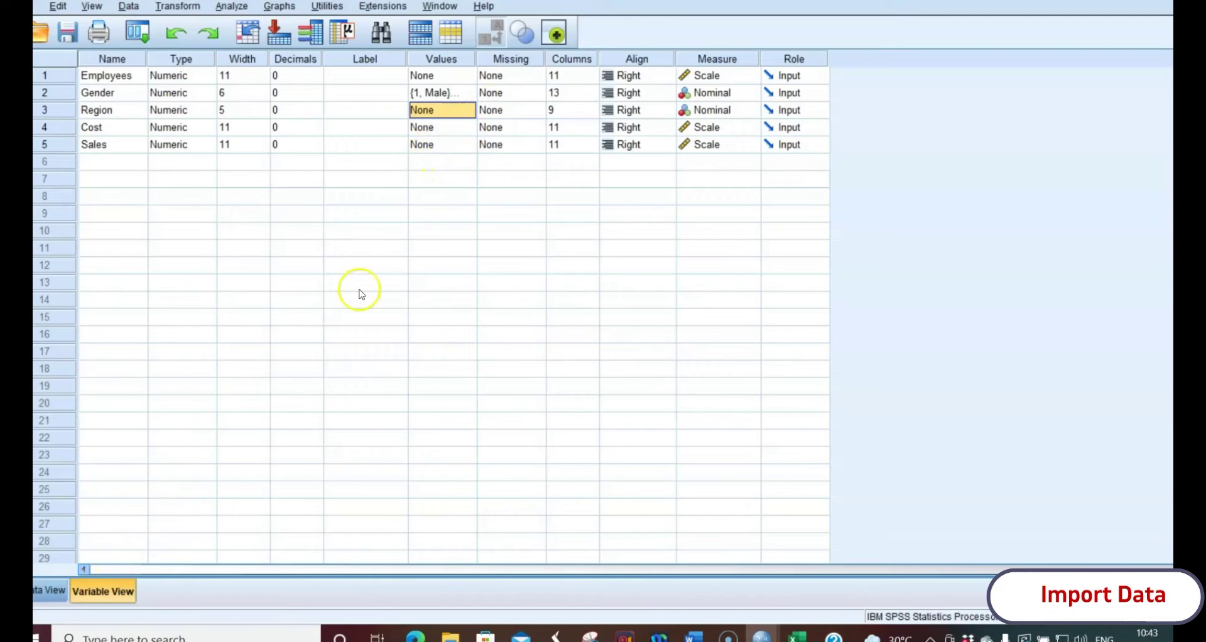
Step: Switch to the Excel workbook and replace every occurrence of "Male" in the Dataset 1 sheet with 1
click(795, 636)
click(512, 255)
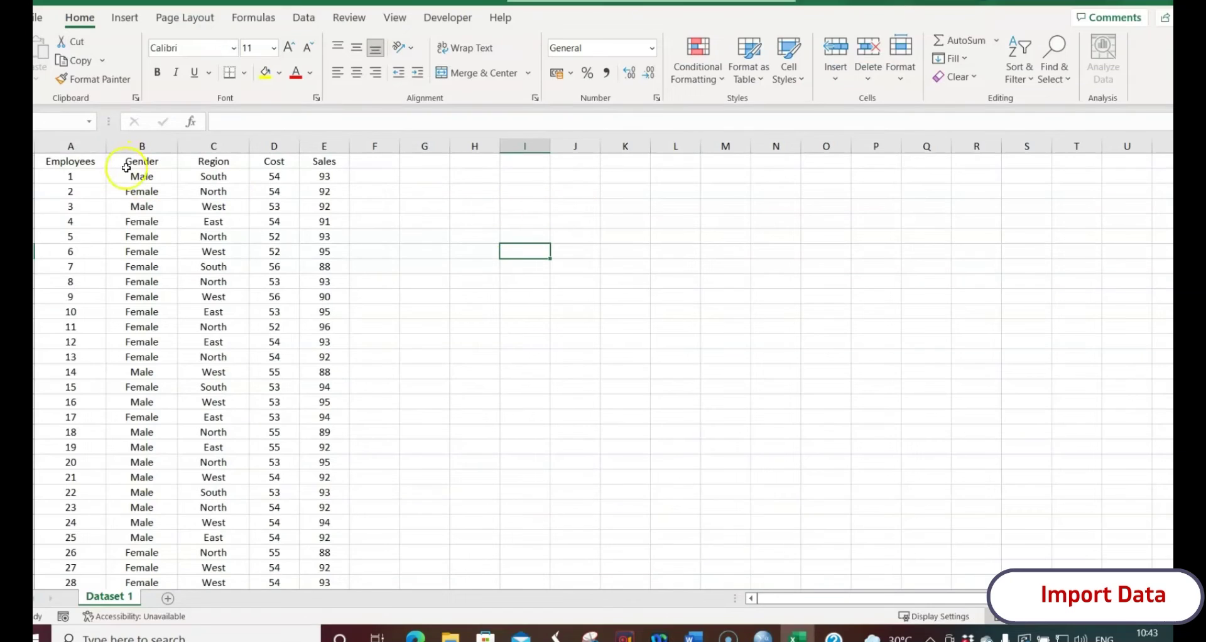
click(513, 202)
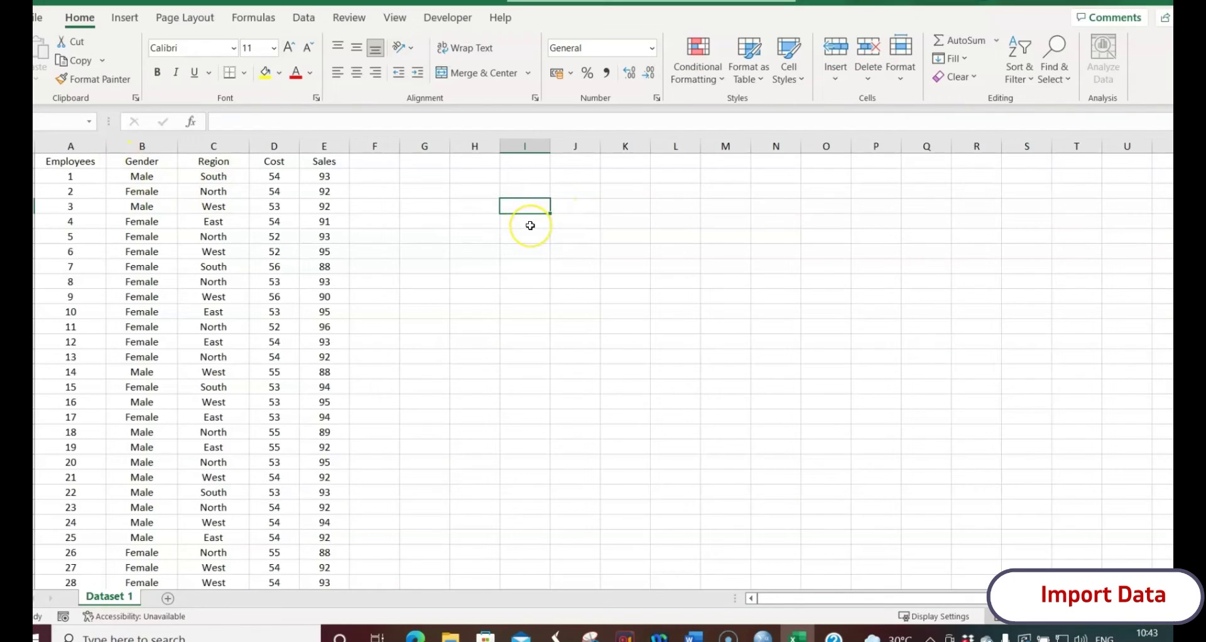
key(ctrl+h)
drag(850, 232, 697, 225)
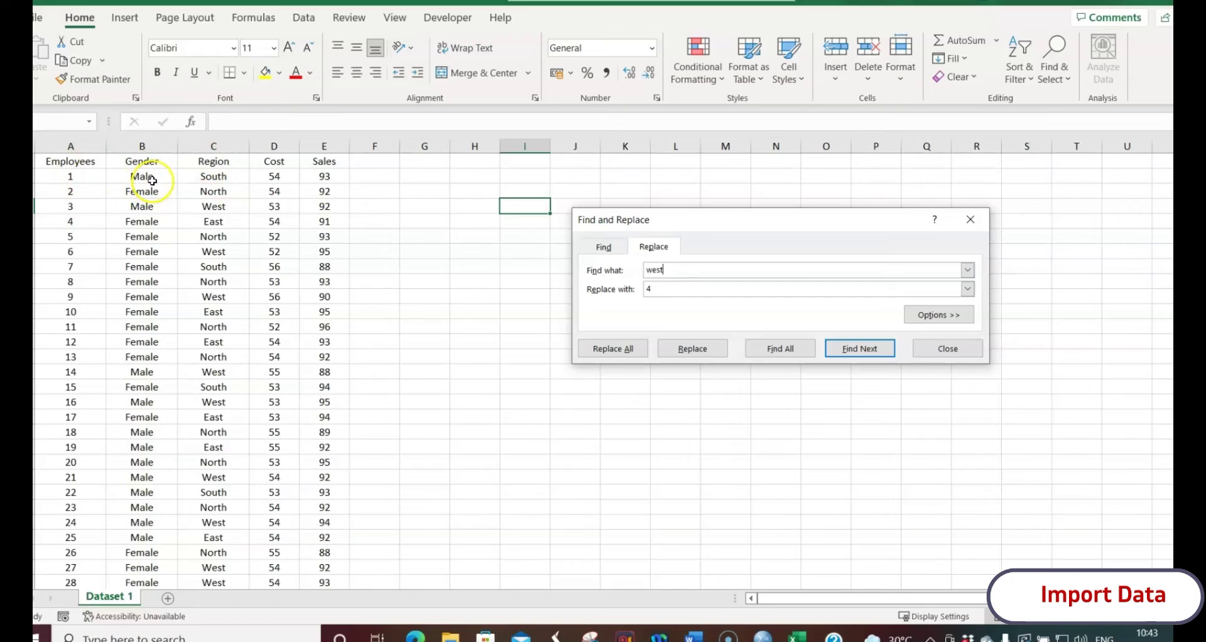
double_click(657, 269)
text(Male)
click(667, 291)
text(1)
click(617, 350)
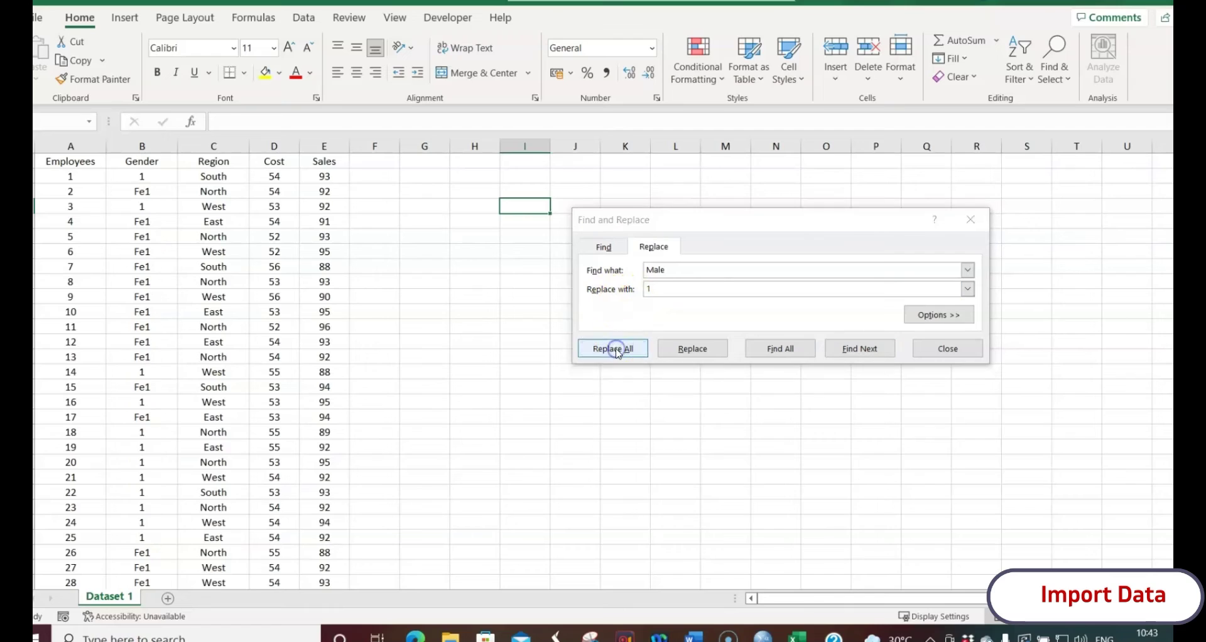
click(620, 354)
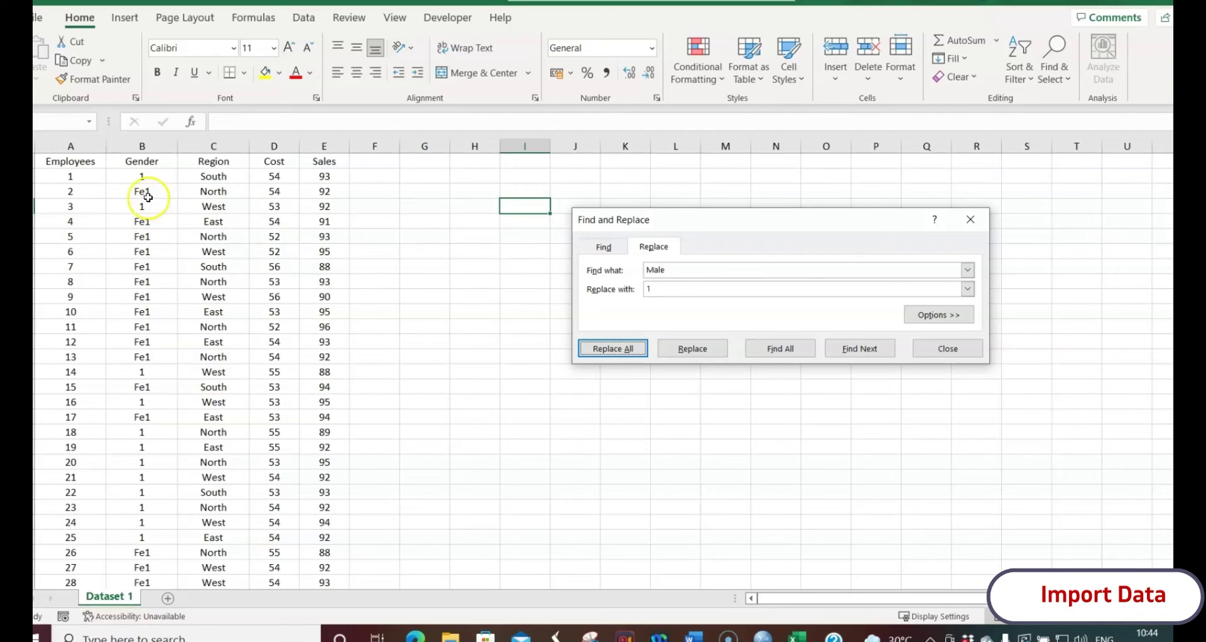
Step: Replace every occurrence of "Fe1" in the Dataset 1 sheet with 2
click(679, 272)
drag(679, 271, 635, 269)
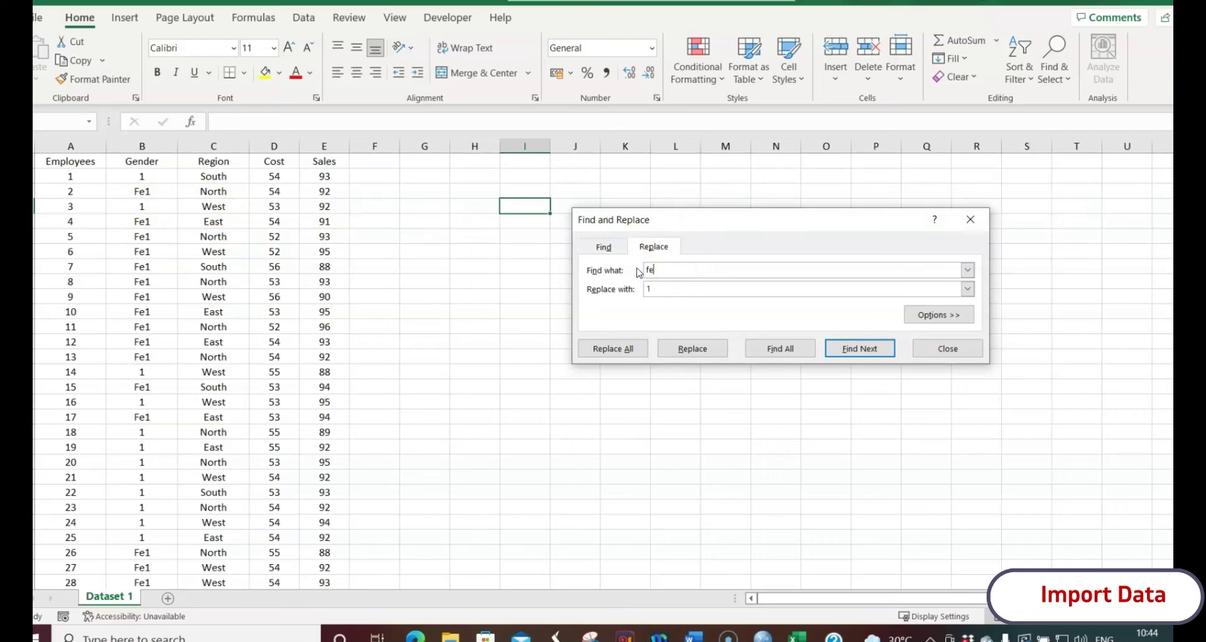
click(664, 288)
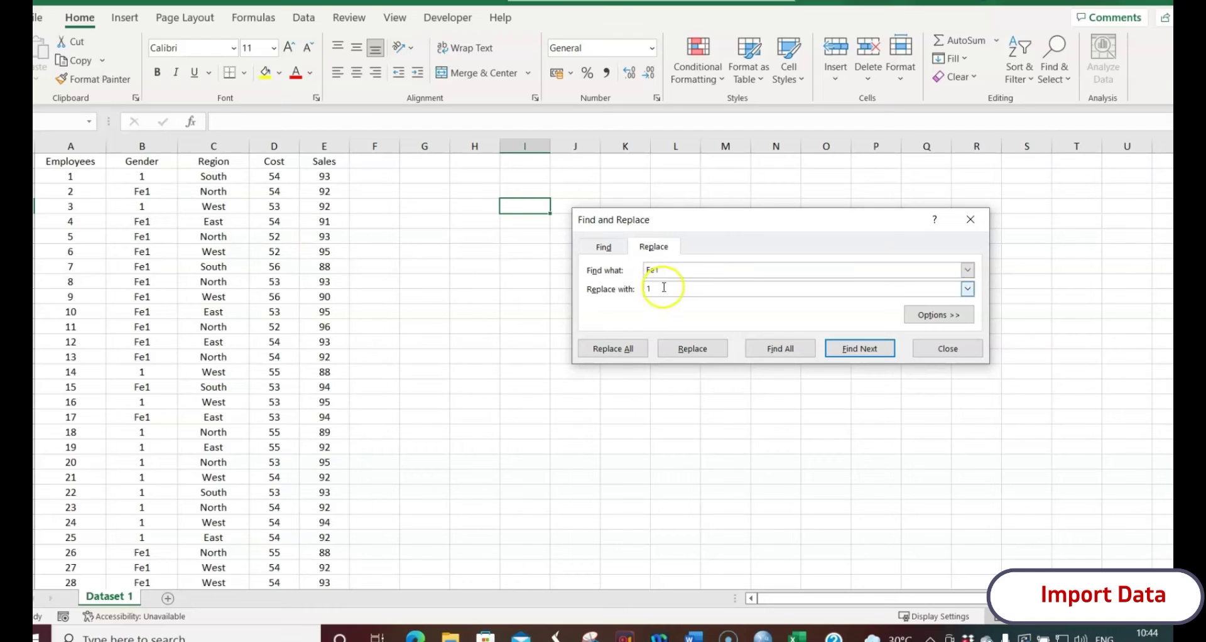
text(2)
click(619, 357)
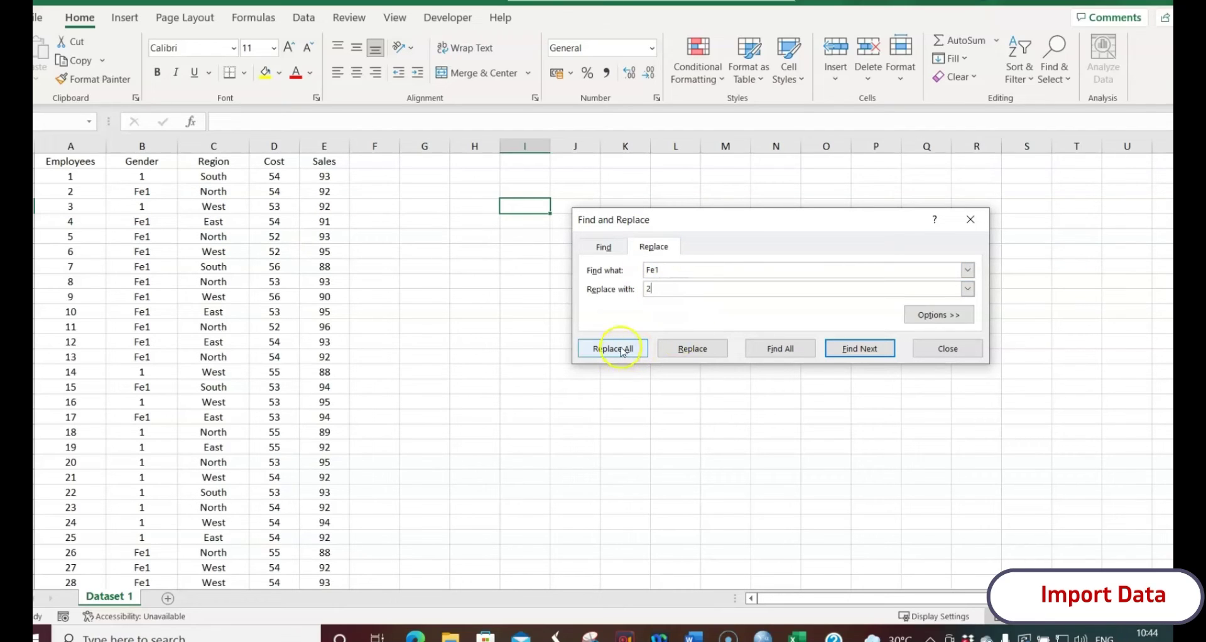
click(622, 350)
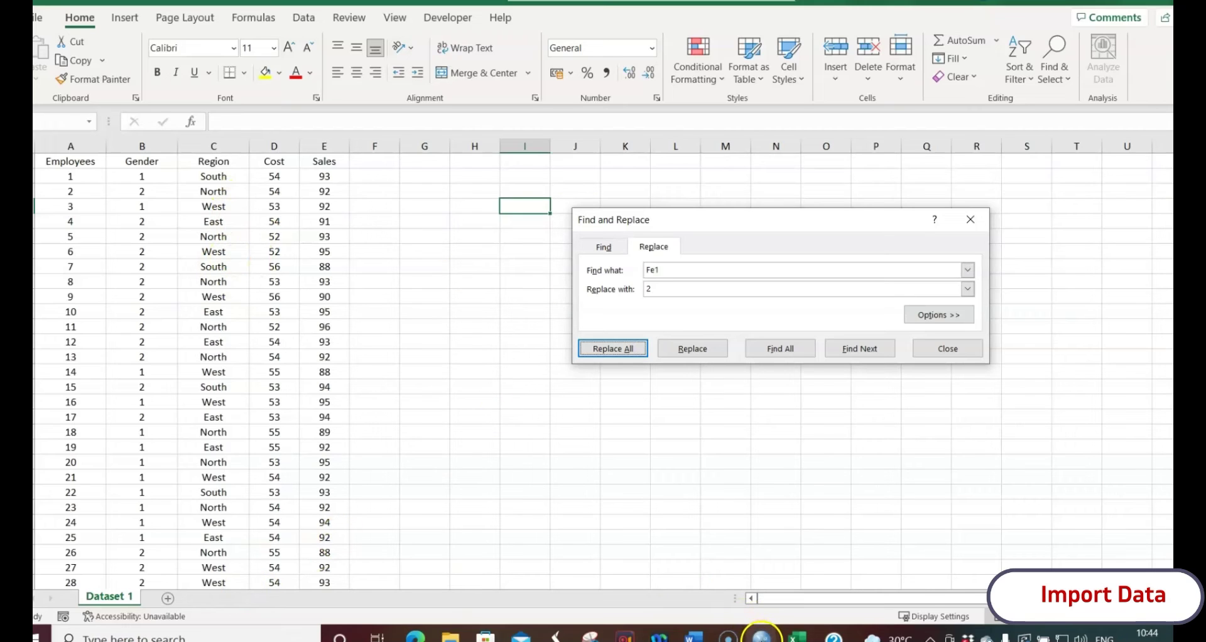
Step: Switch to the SPSS Data Editor and add the value labels 1 = "South" and 2 = "North" for Region
mouse_move(761, 636)
mouse_move(810, 587)
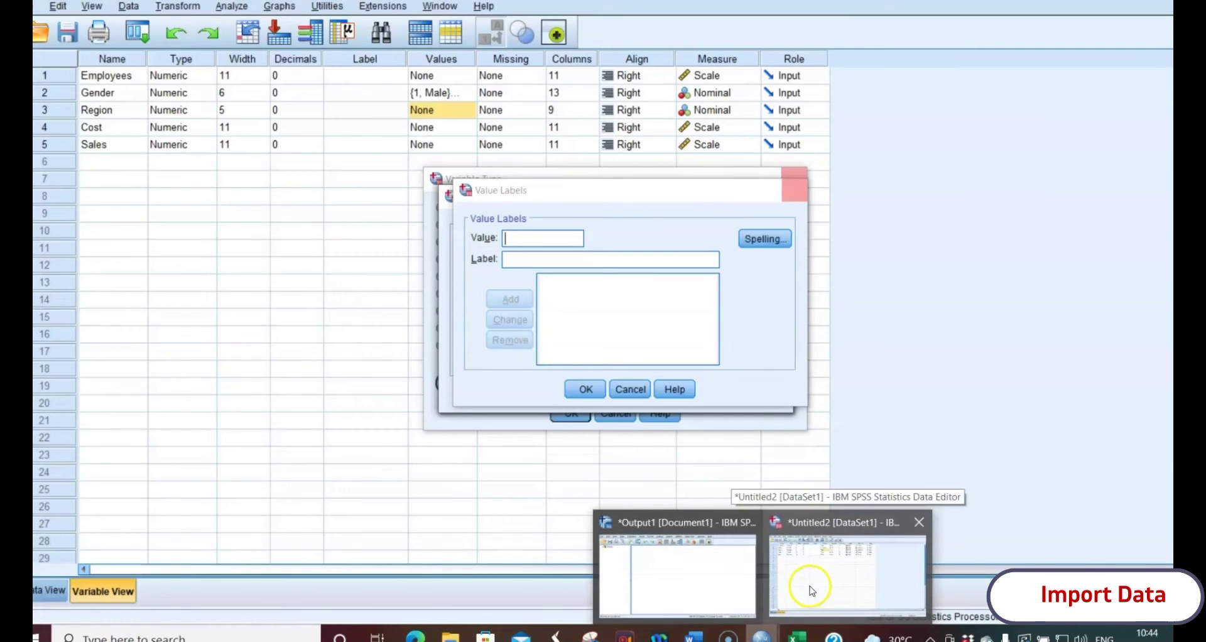
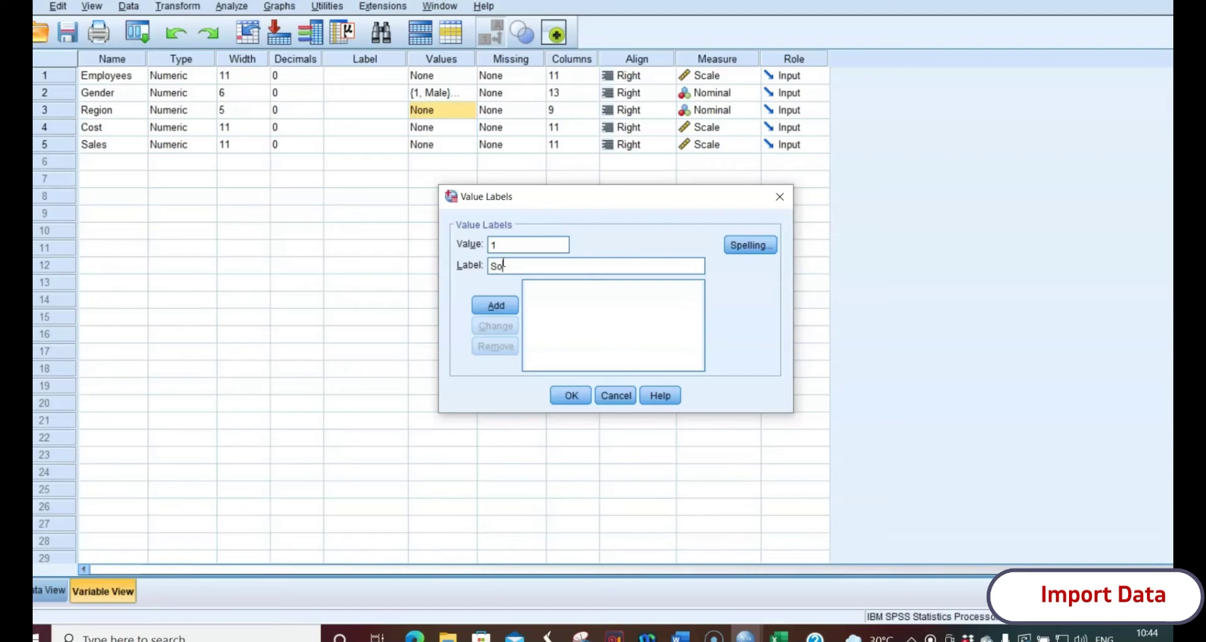
click(505, 305)
click(506, 243)
text(2)
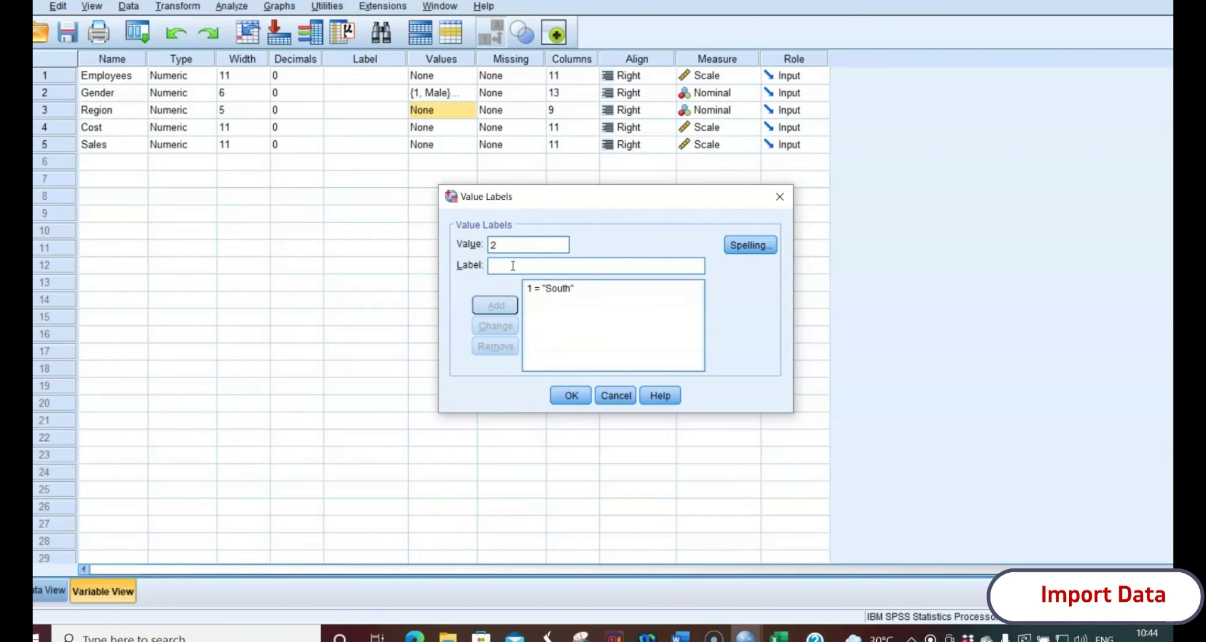
click(513, 265)
text(NO)
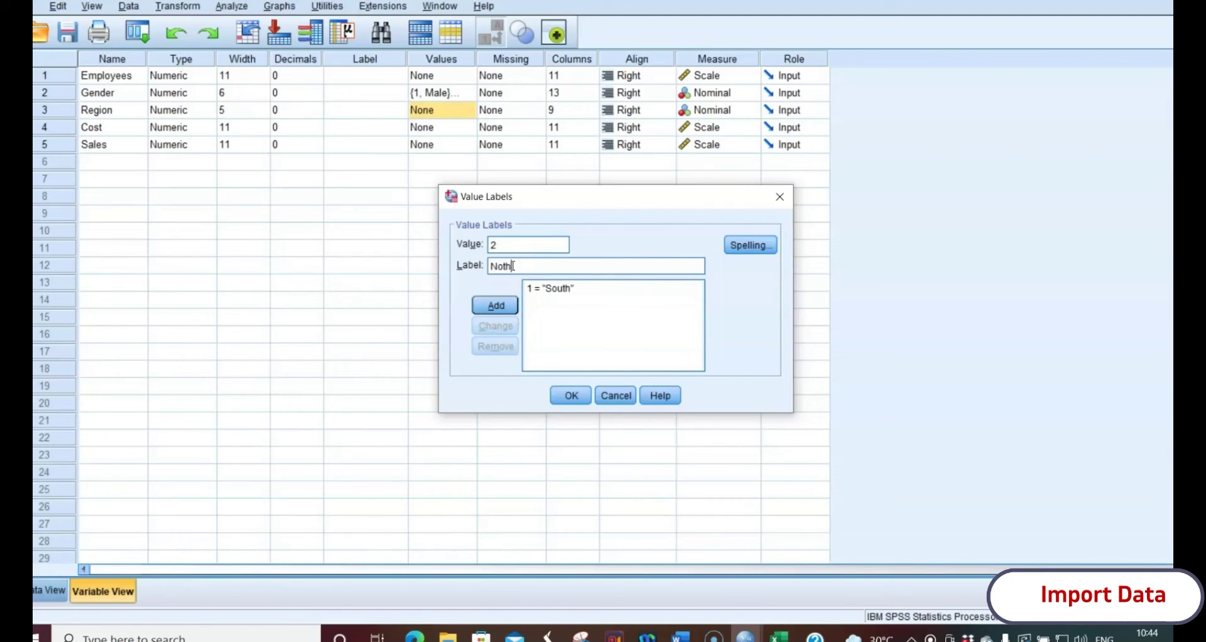
click(494, 306)
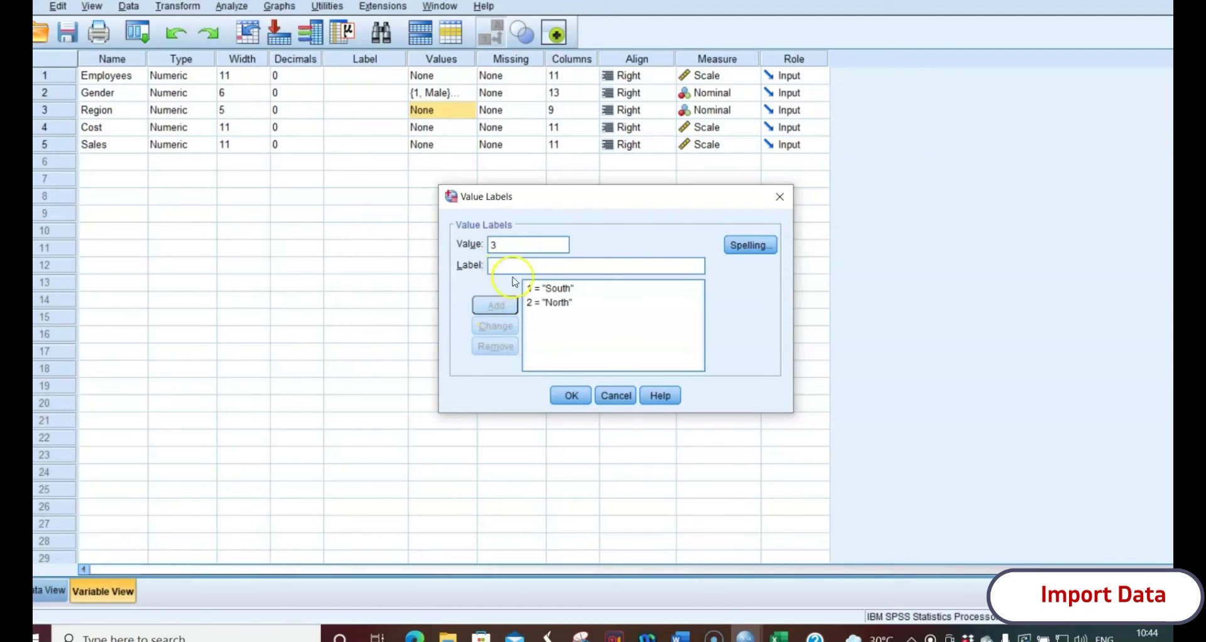
Step: Add the value labels 3 = "West" and 4 = "East" for Region and apply the label set
text(Wests)
click(498, 306)
text(East)
click(496, 308)
click(570, 396)
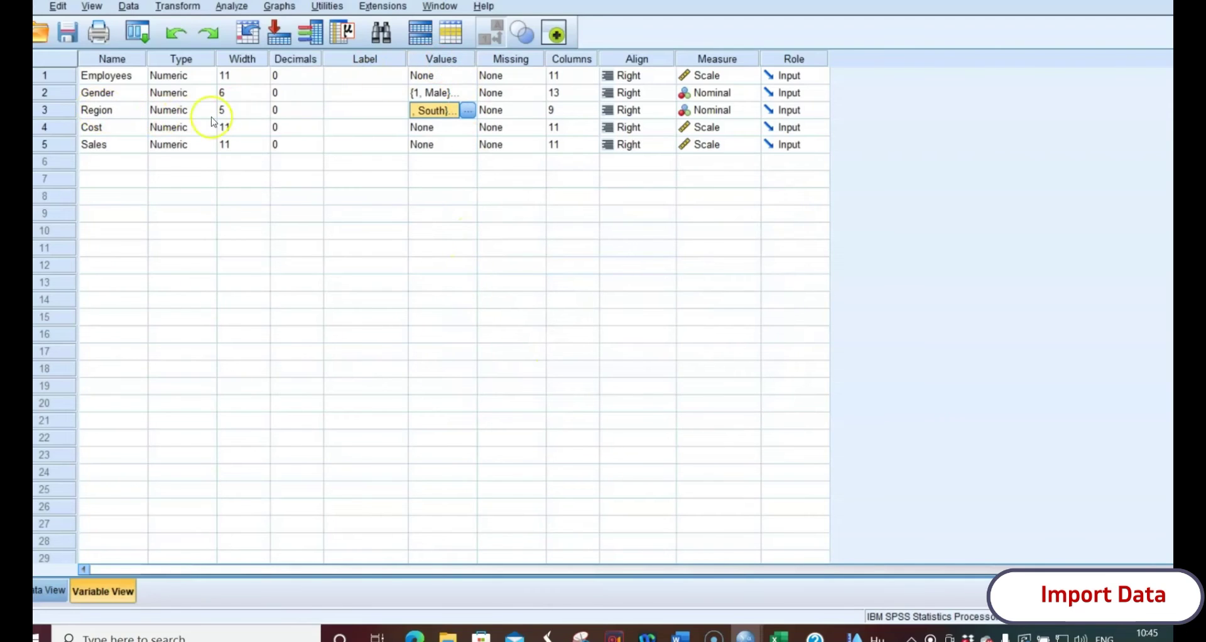
Step: Check Region's list of value labels and its column in the data
click(468, 111)
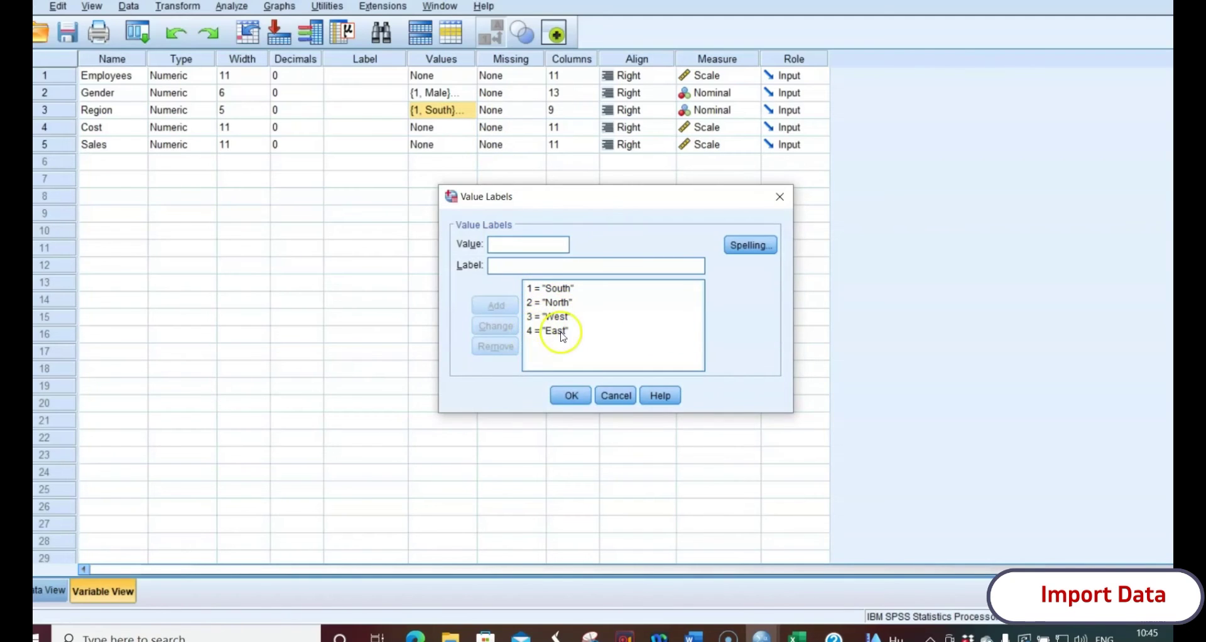
click(568, 395)
click(54, 591)
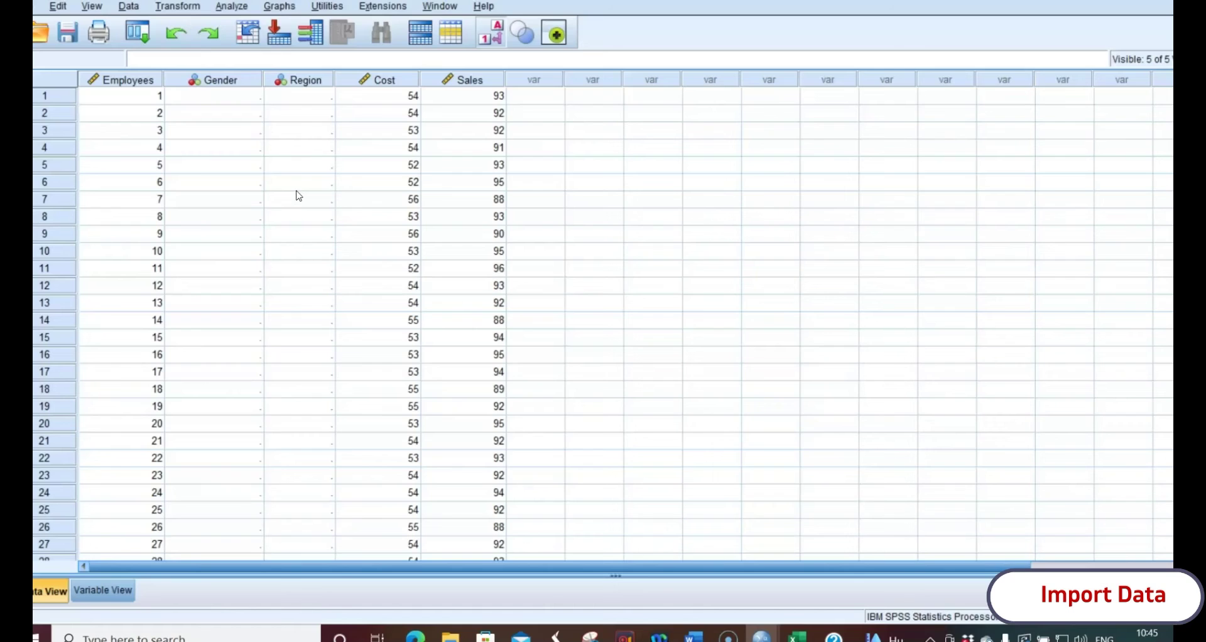
Step: Show the SPSS variable list in a smaller window over the Excel sheet and open Region's value labels for reference
click(797, 636)
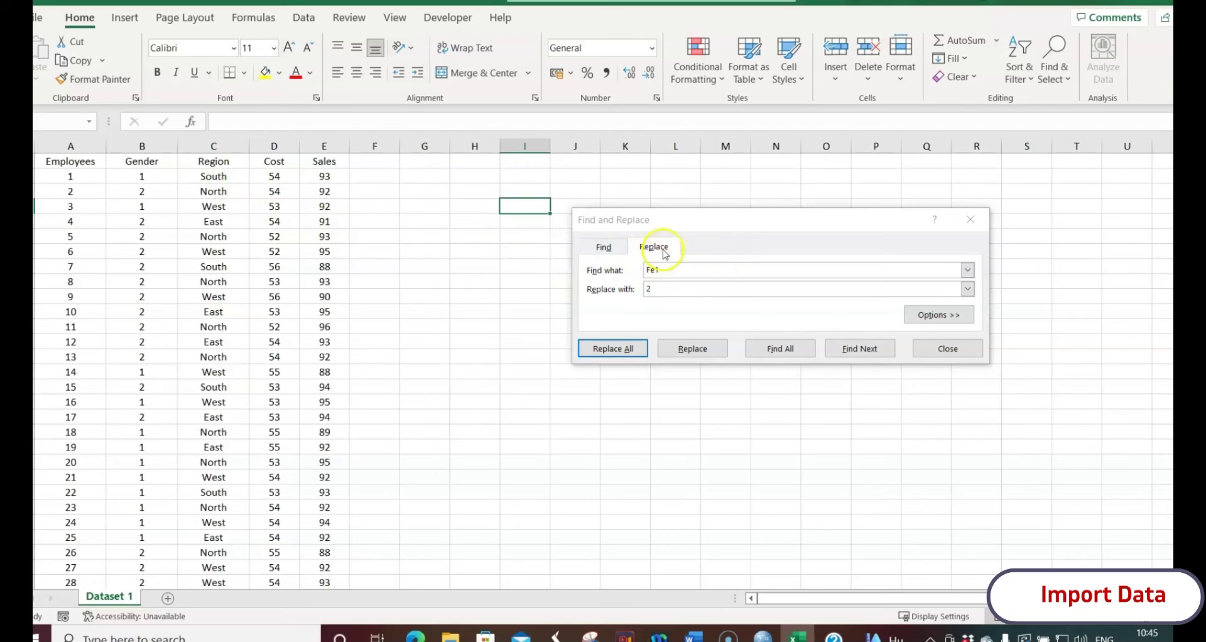
click(762, 635)
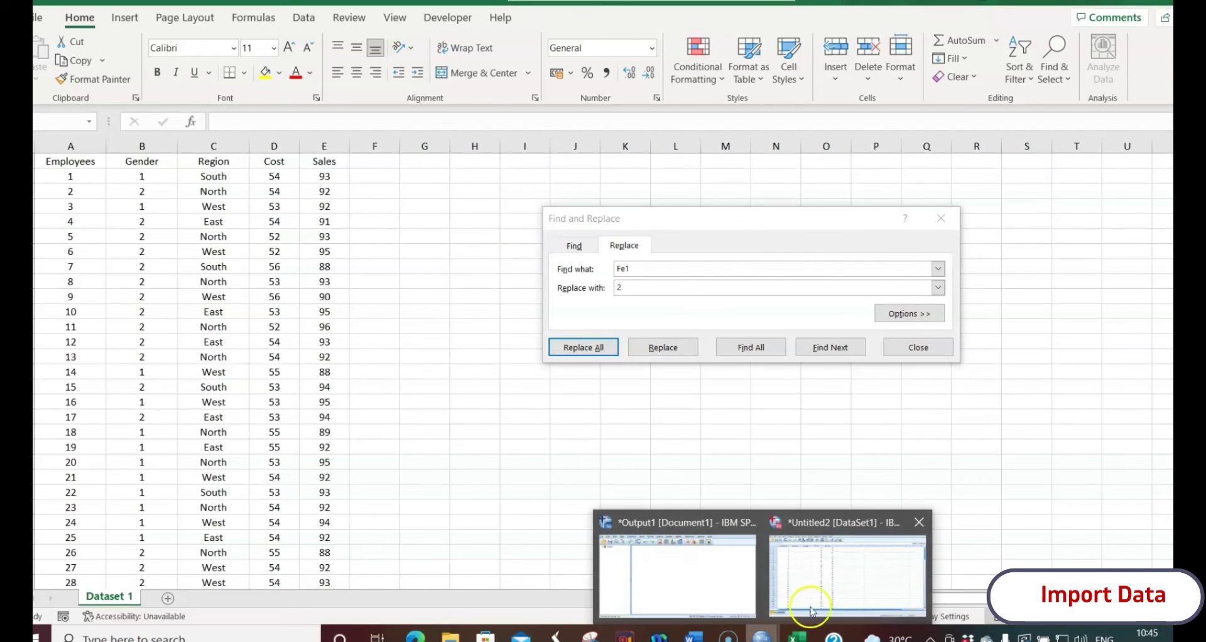
click(815, 580)
click(123, 588)
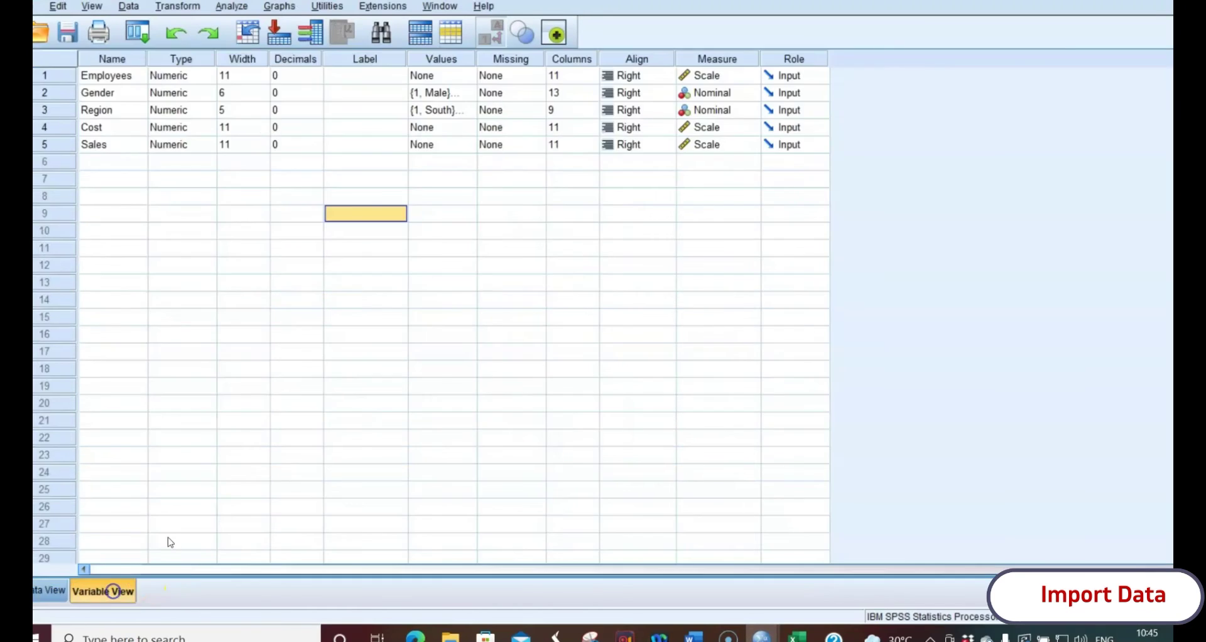
key(super+Down)
drag(791, 95, 971, 163)
click(837, 278)
click(846, 273)
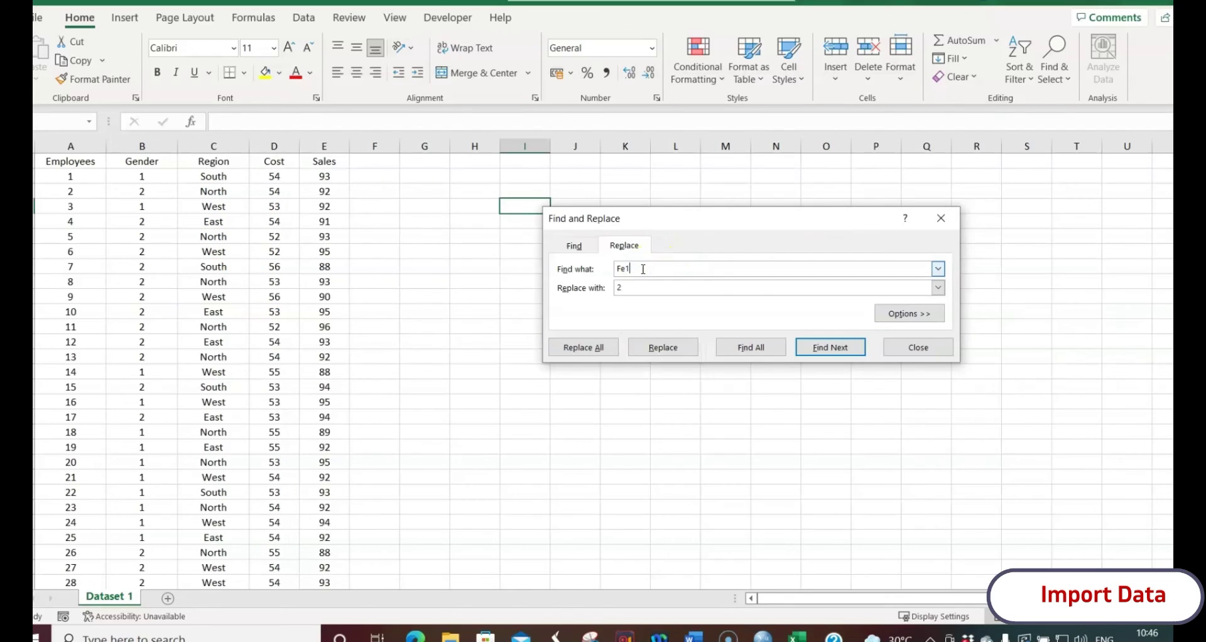
Step: Replace every occurrence of "South" in the Excel sheet with 1
click(624, 290)
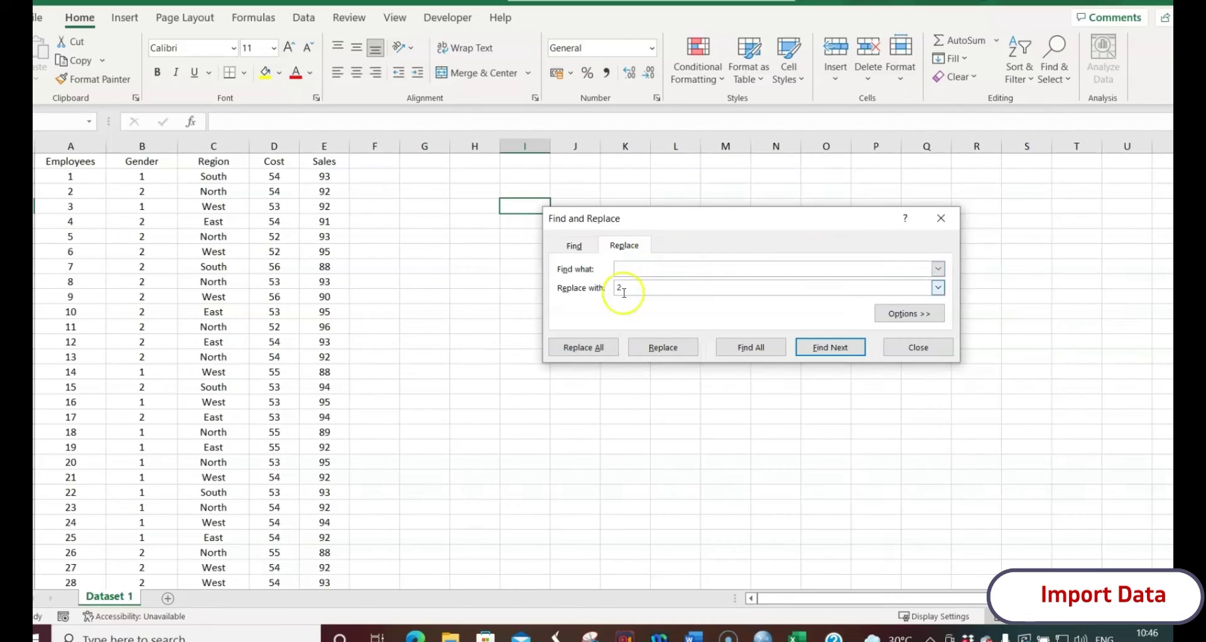
click(628, 267)
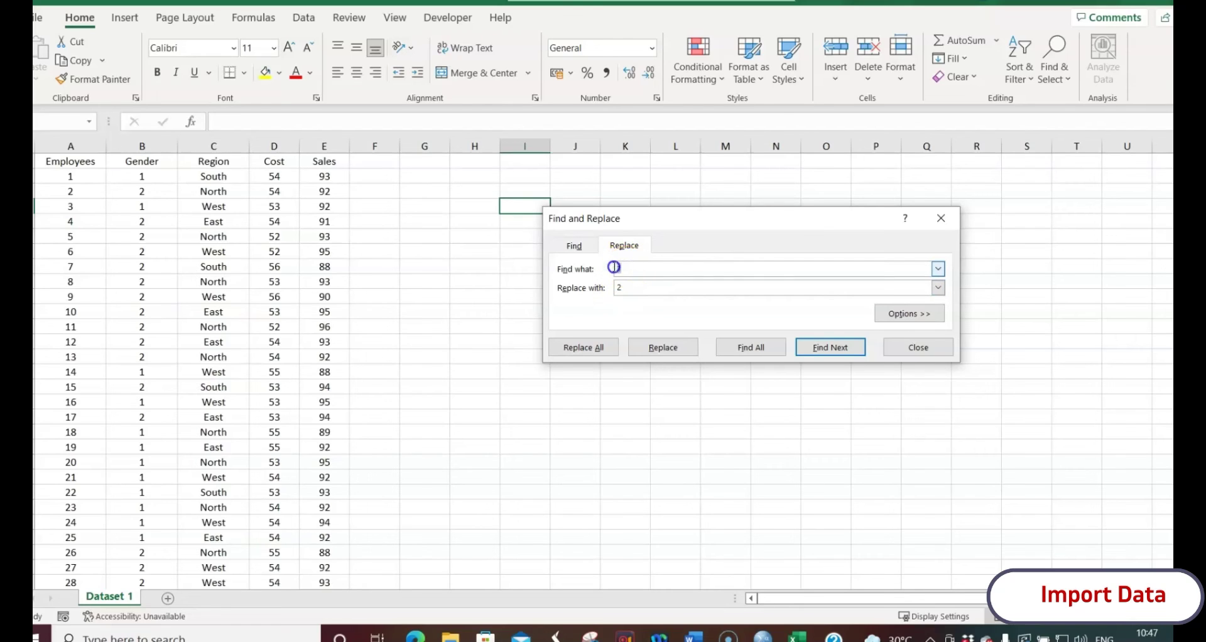
text(South)
click(631, 292)
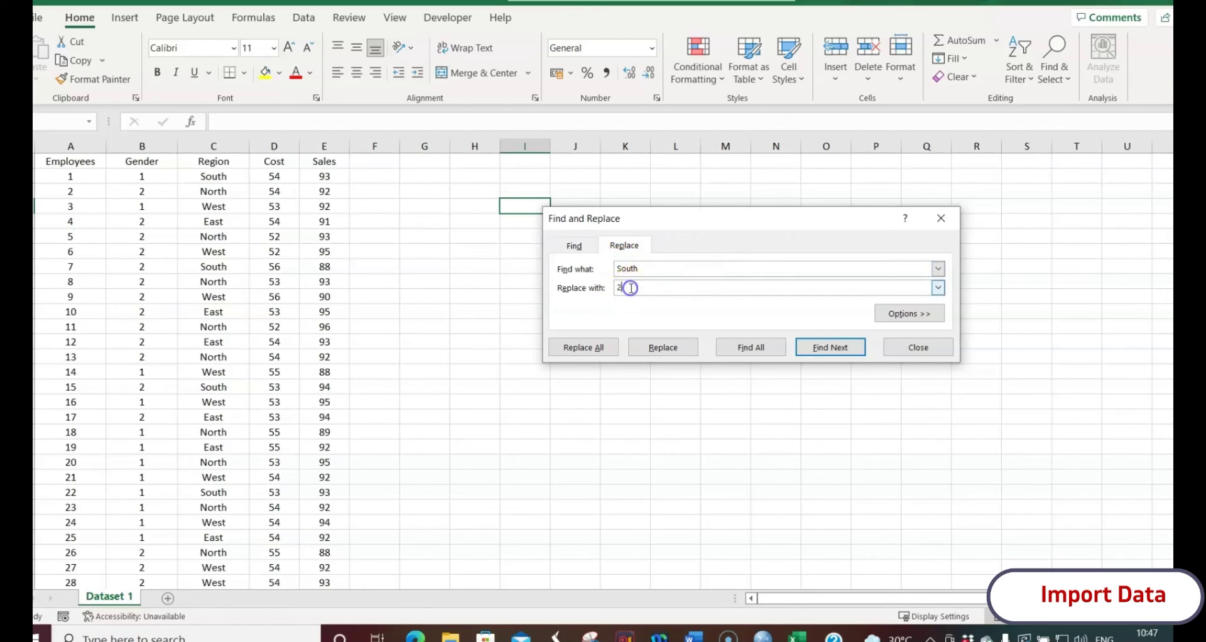
click(581, 348)
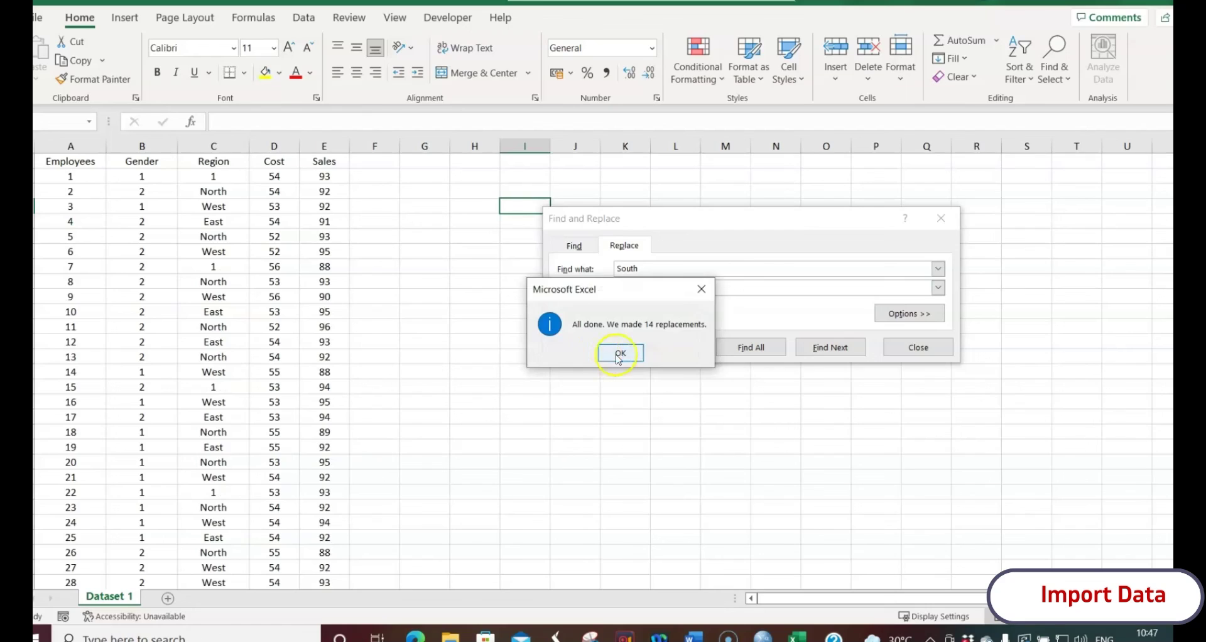
click(618, 355)
Step: Replace every occurrence of "North" in the Region data with 2
click(653, 272)
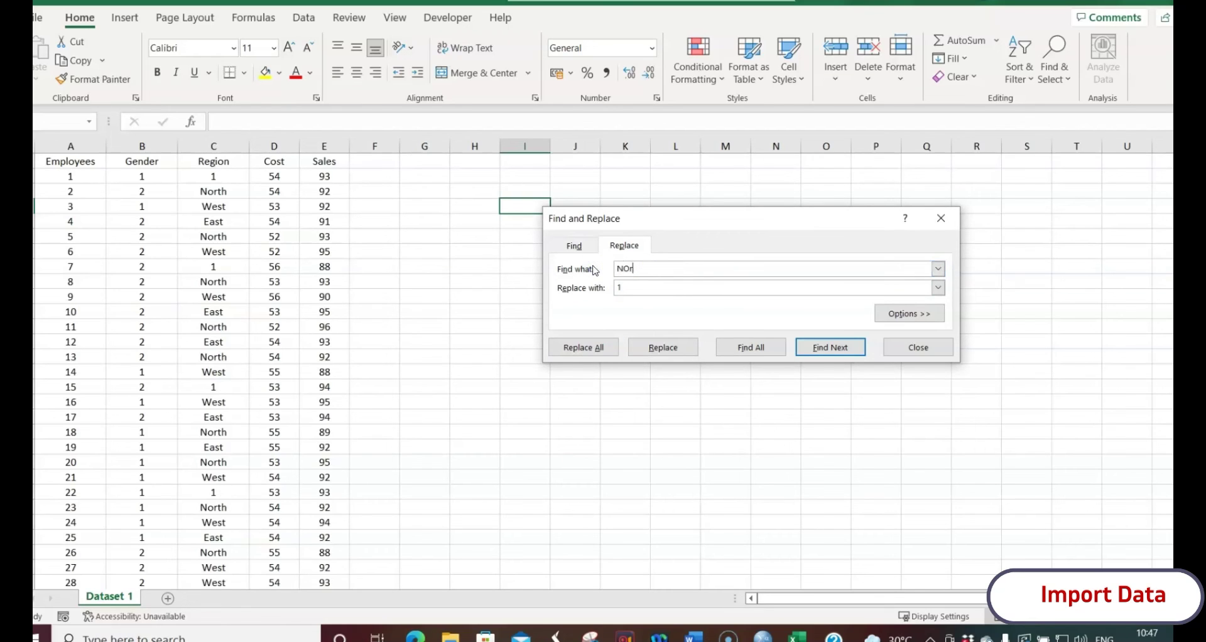
click(584, 347)
click(620, 353)
Step: Replace every occurrence of "West" in the Region data with 3
text(Wes)
double_click(622, 287)
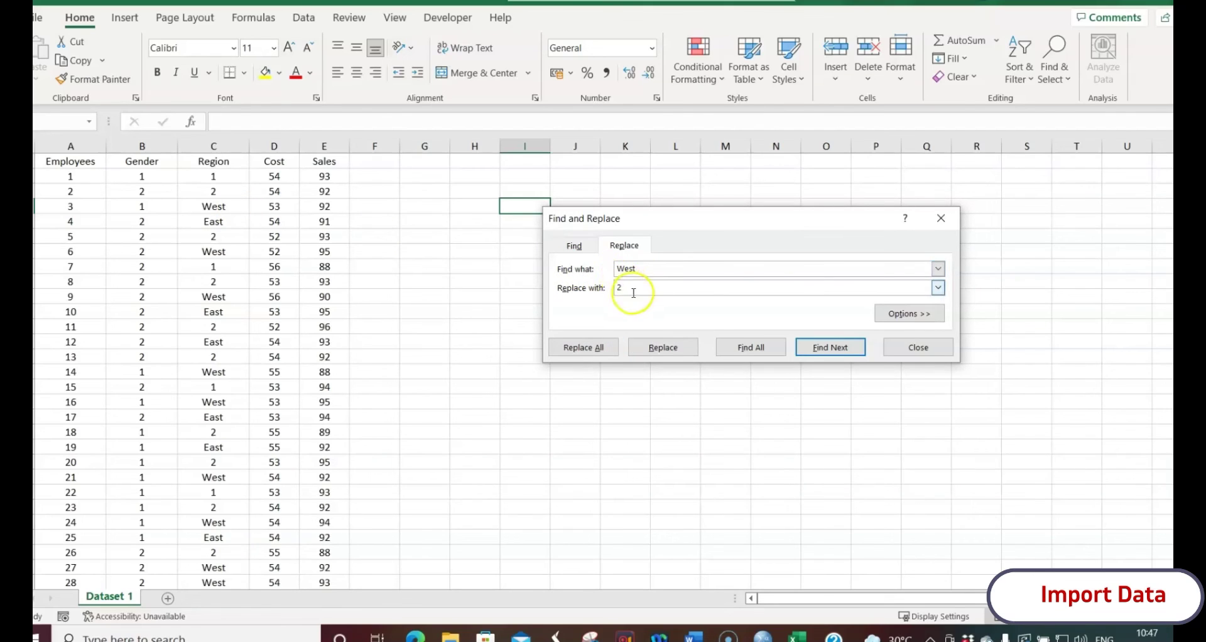
text(3)
click(584, 346)
click(625, 355)
Step: Replace every occurrence of "East" in the Region data with 4 and close Find and Replace
click(649, 268)
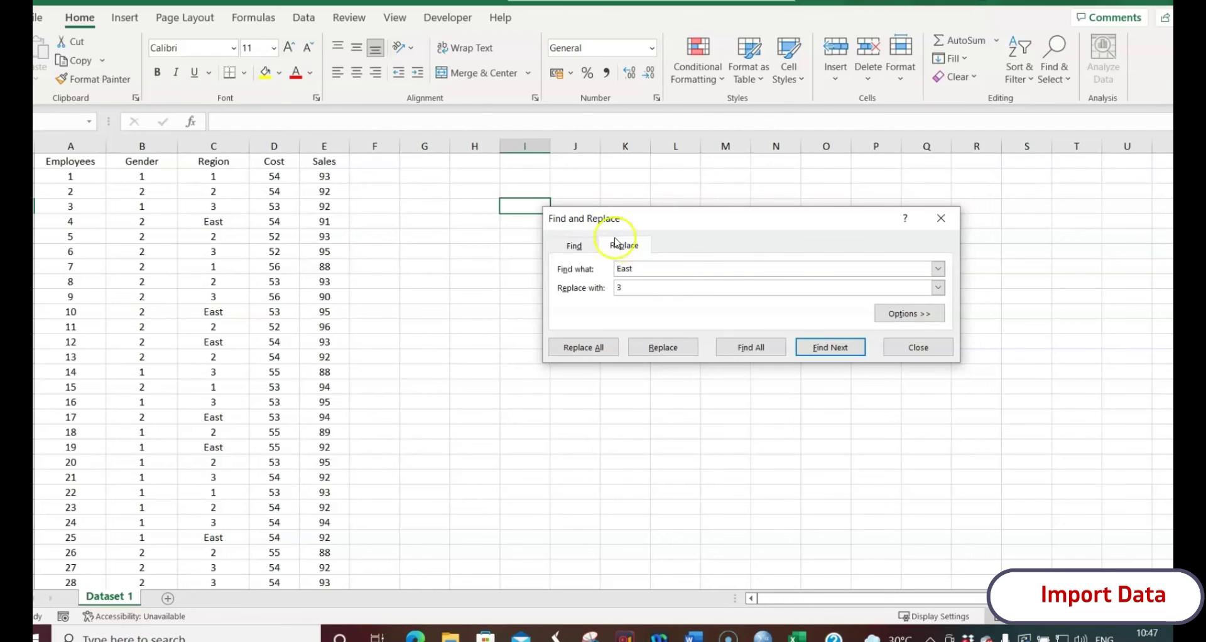
click(628, 290)
text(4)
click(584, 346)
click(621, 352)
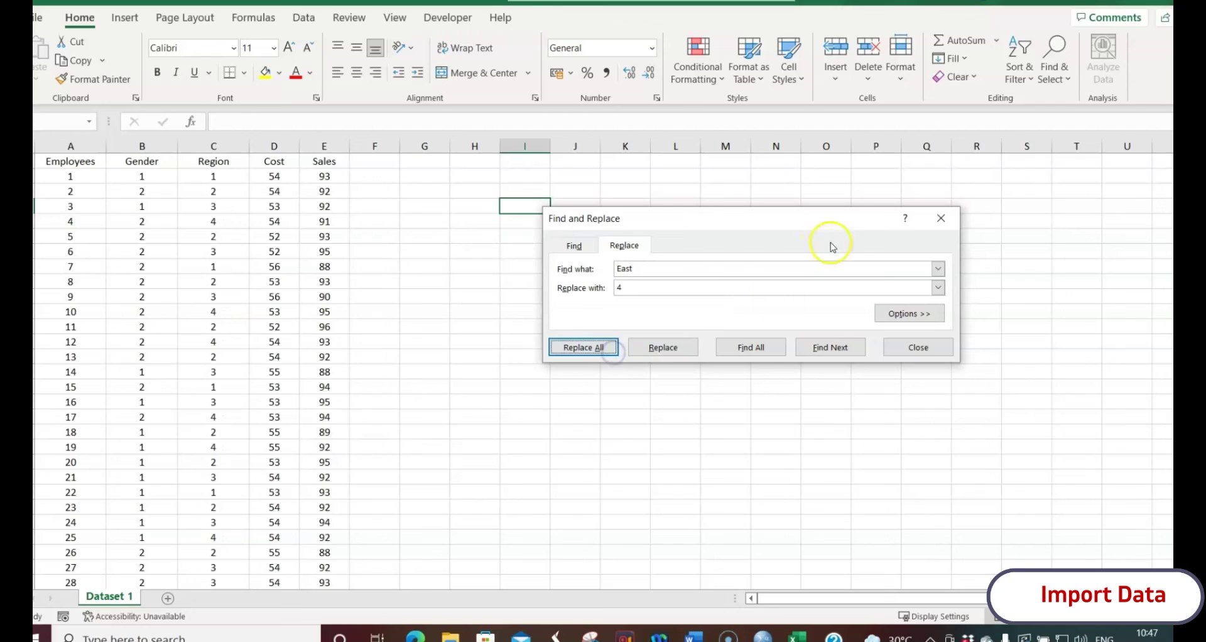
click(941, 217)
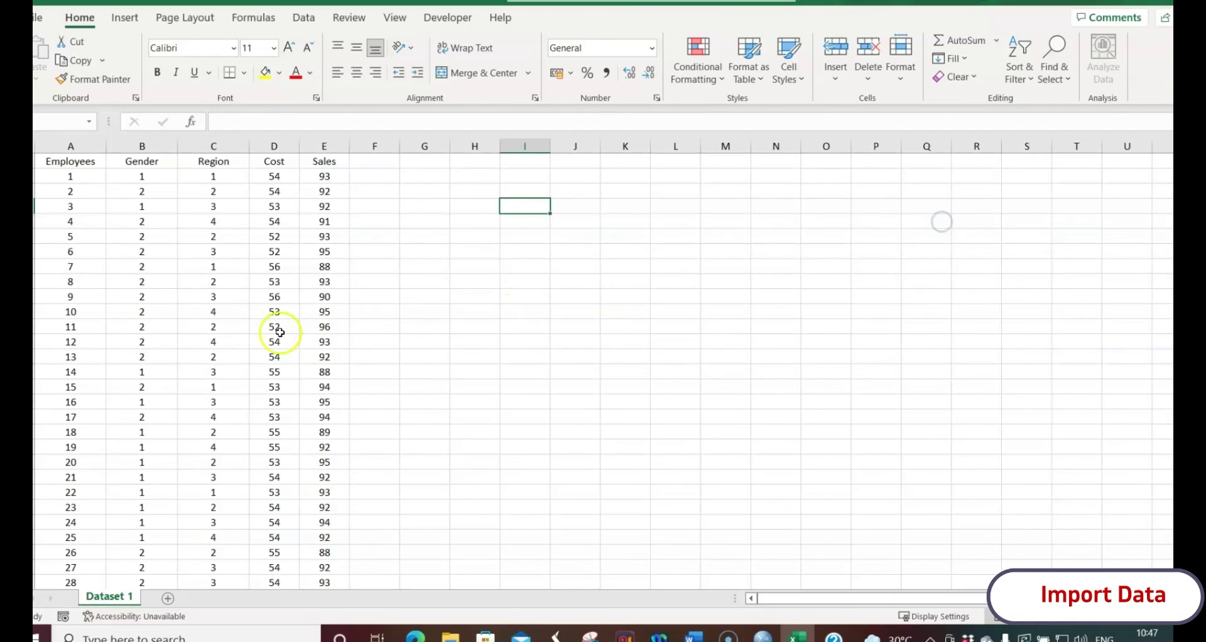
Step: Copy the numeric Gender codes of employees 1 to 104 from the Excel sheet, without the header
click(217, 213)
drag(142, 177, 138, 431)
right_click(125, 385)
click(211, 232)
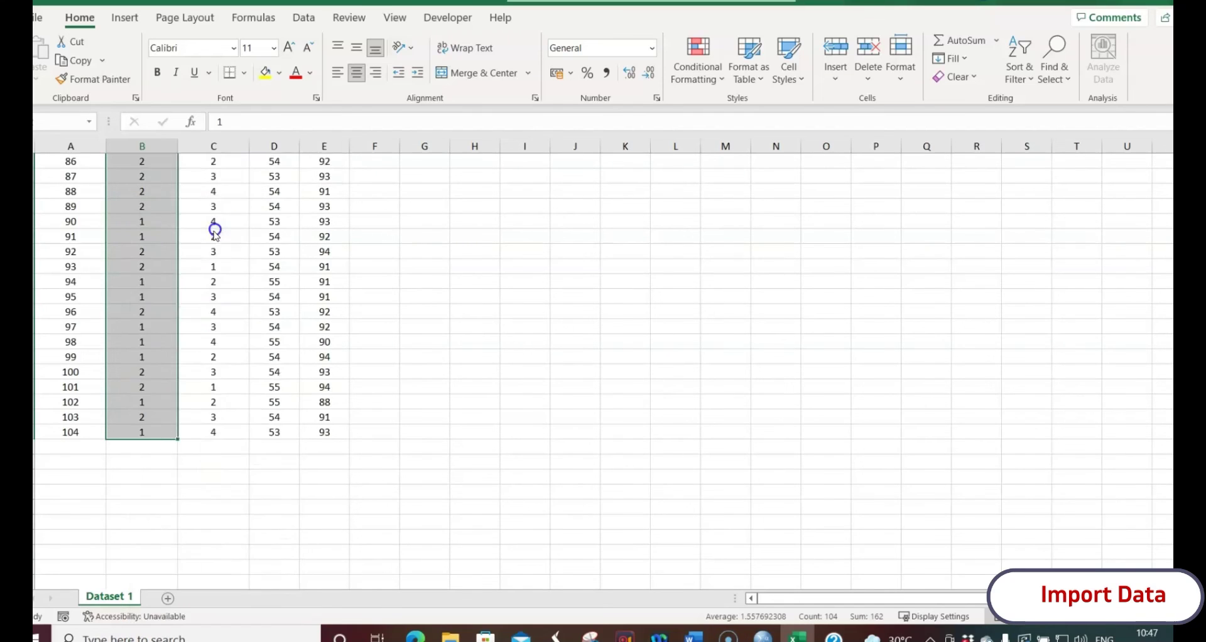
scroll(215, 229, up, 20)
Step: Switch to the SPSS Data Editor, close Region's value labels and maximize the window
mouse_move(757, 637)
click(810, 603)
click(627, 385)
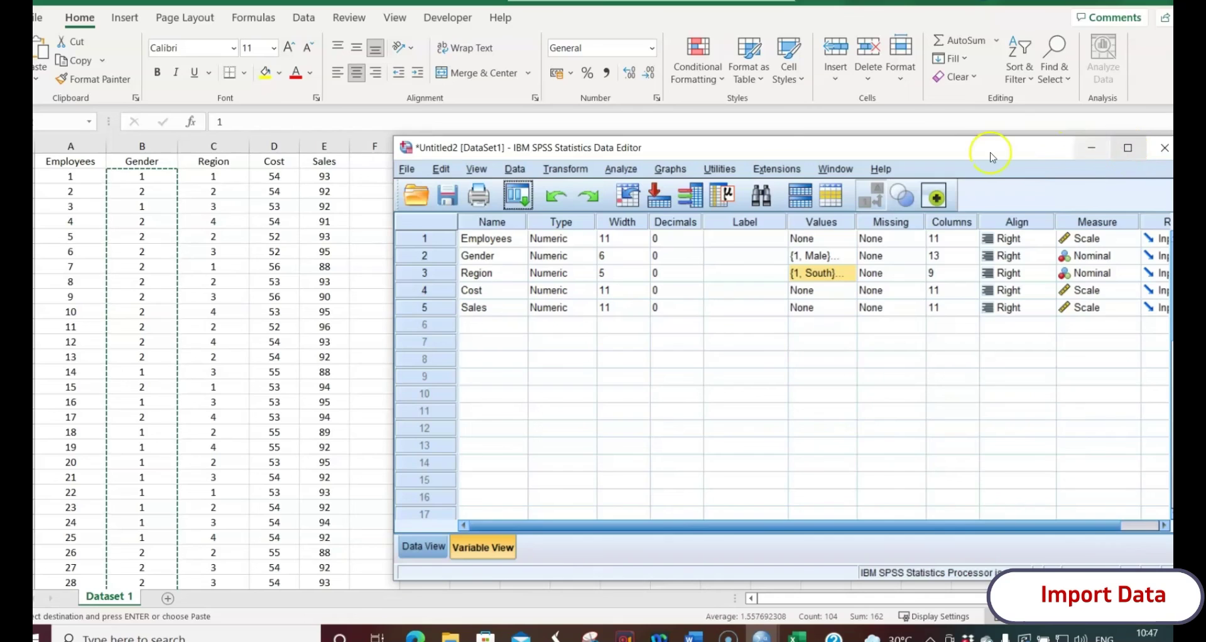
drag(987, 154, 888, 148)
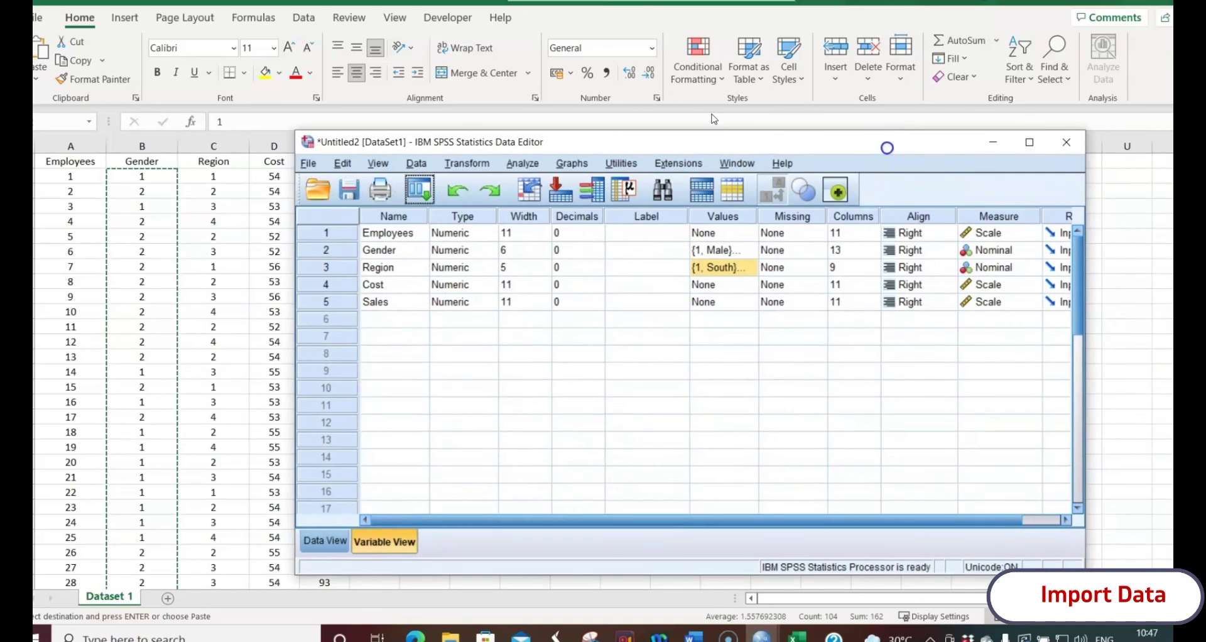
click(1029, 143)
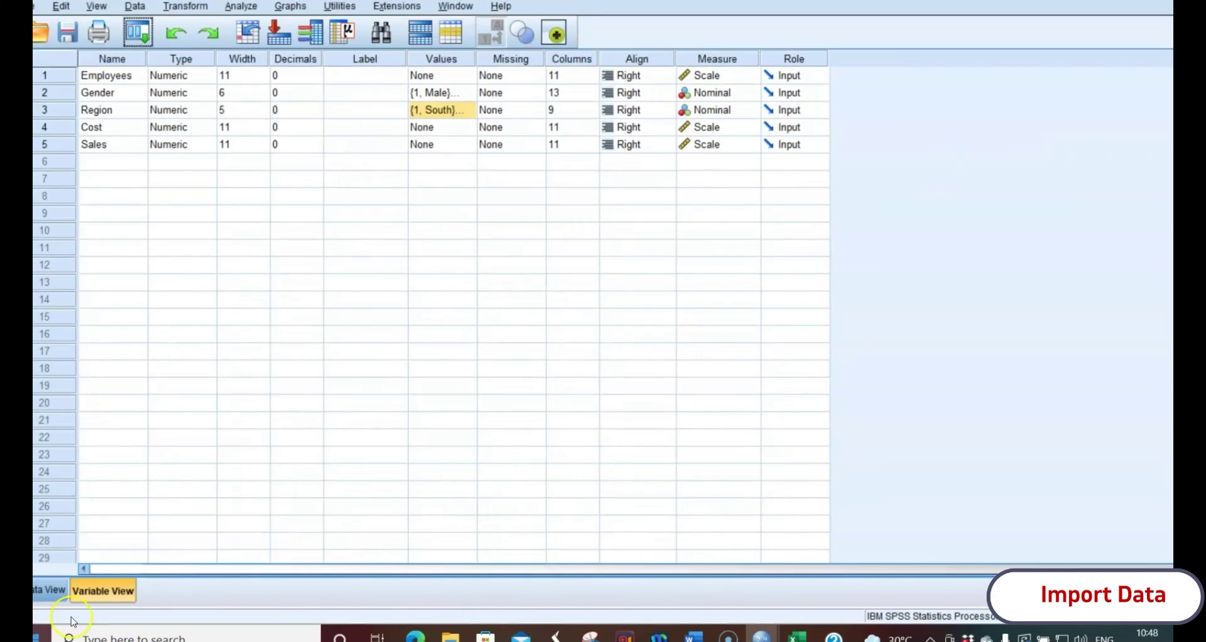
Step: Paste the copied Gender codes into the data's Gender column, starting at row 1
click(62, 585)
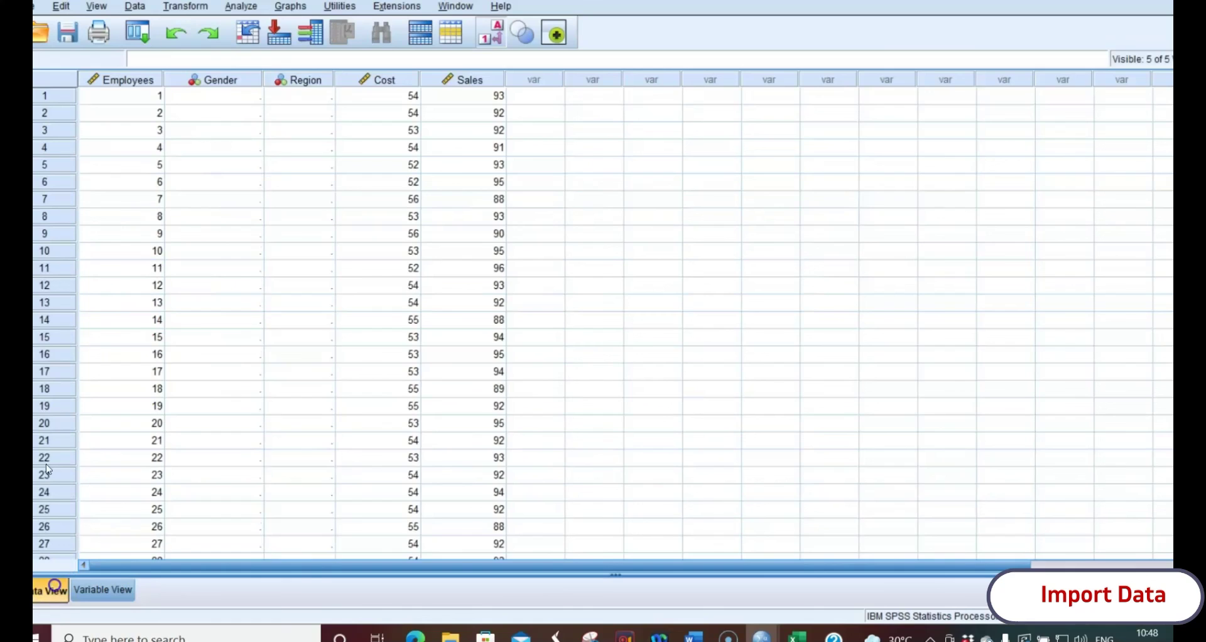
click(227, 97)
right_click(227, 96)
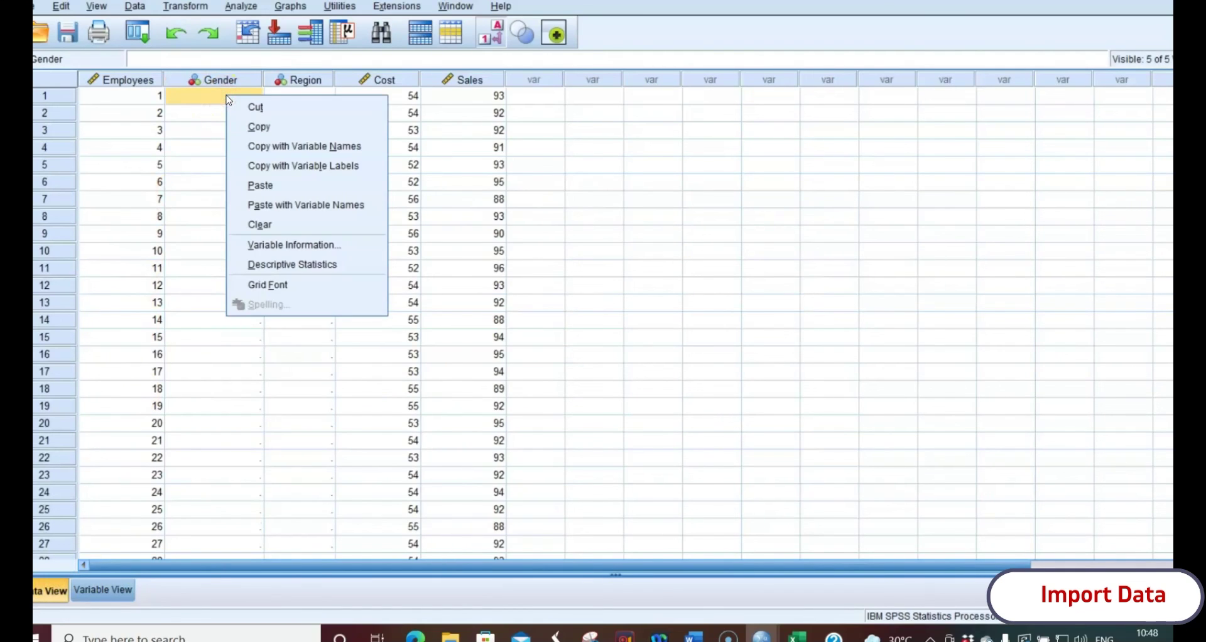
click(260, 185)
click(251, 182)
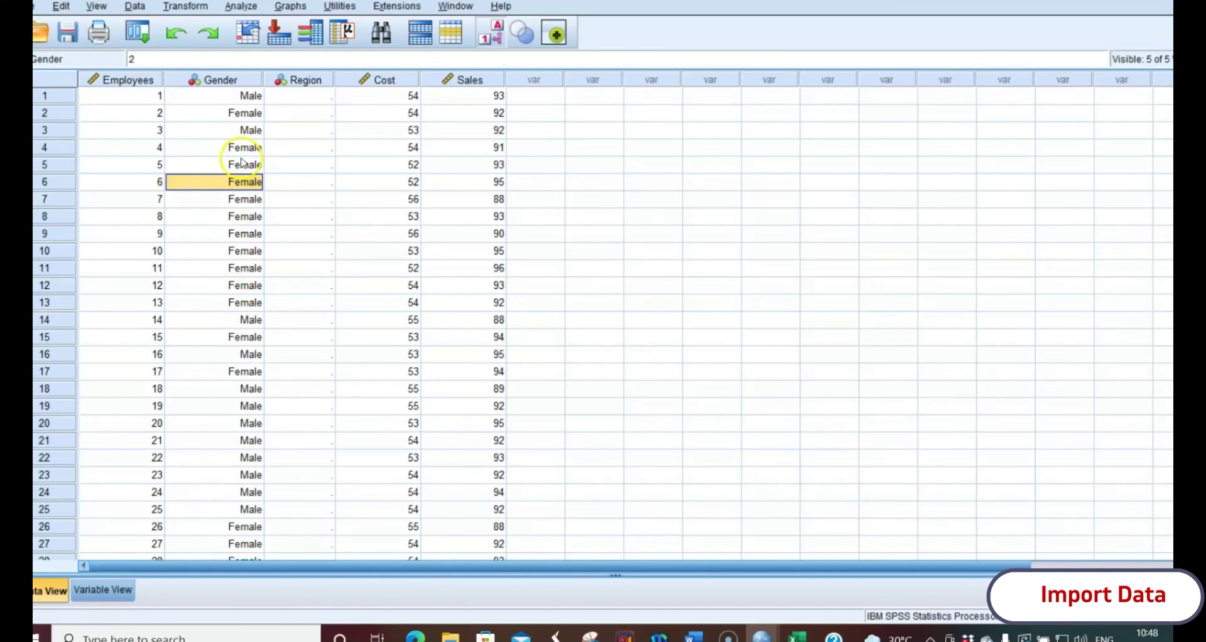
Step: Switch to the Excel sheet and copy the numeric Region codes of employees 1 to 104, without the header
click(305, 97)
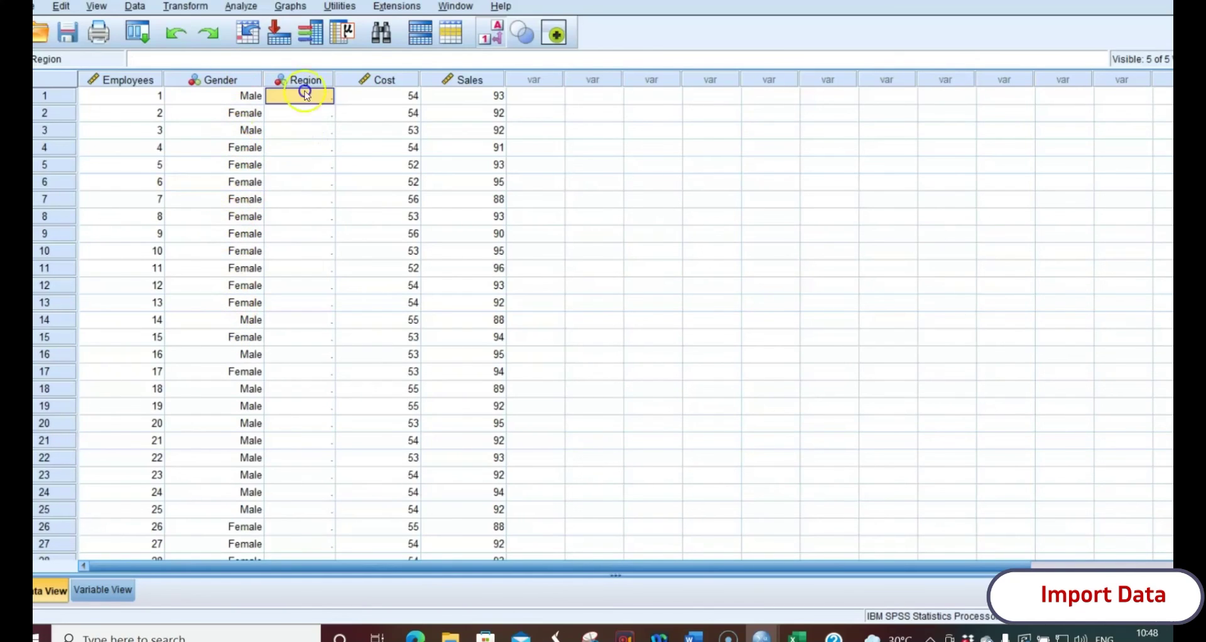
click(797, 636)
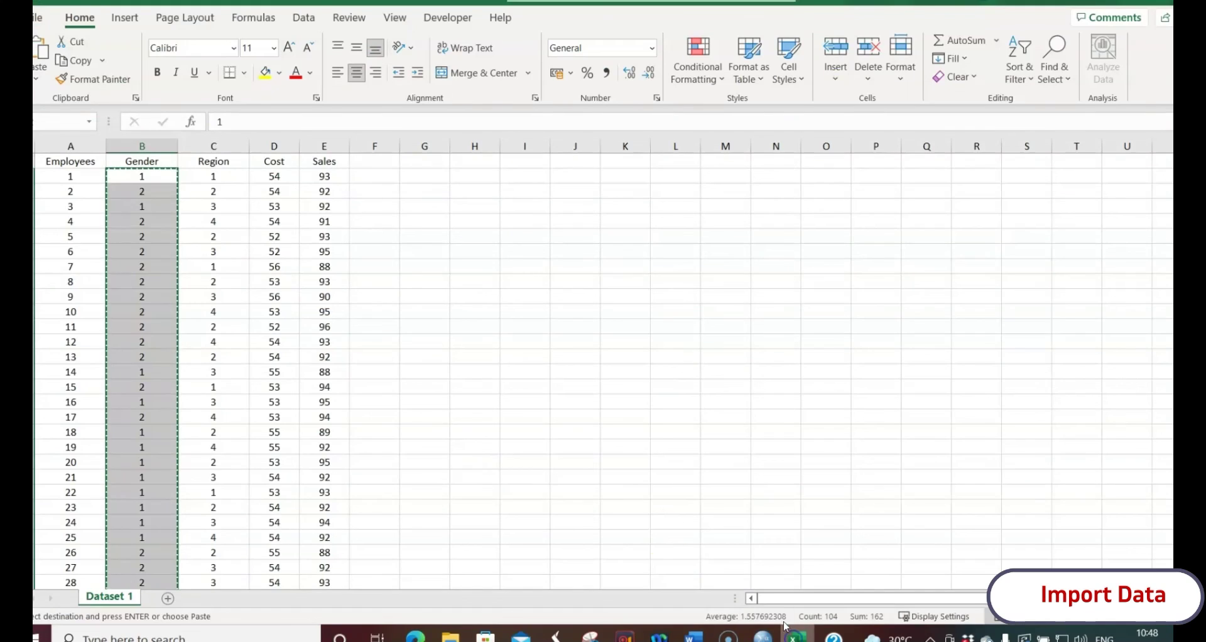
click(226, 176)
key(Escape)
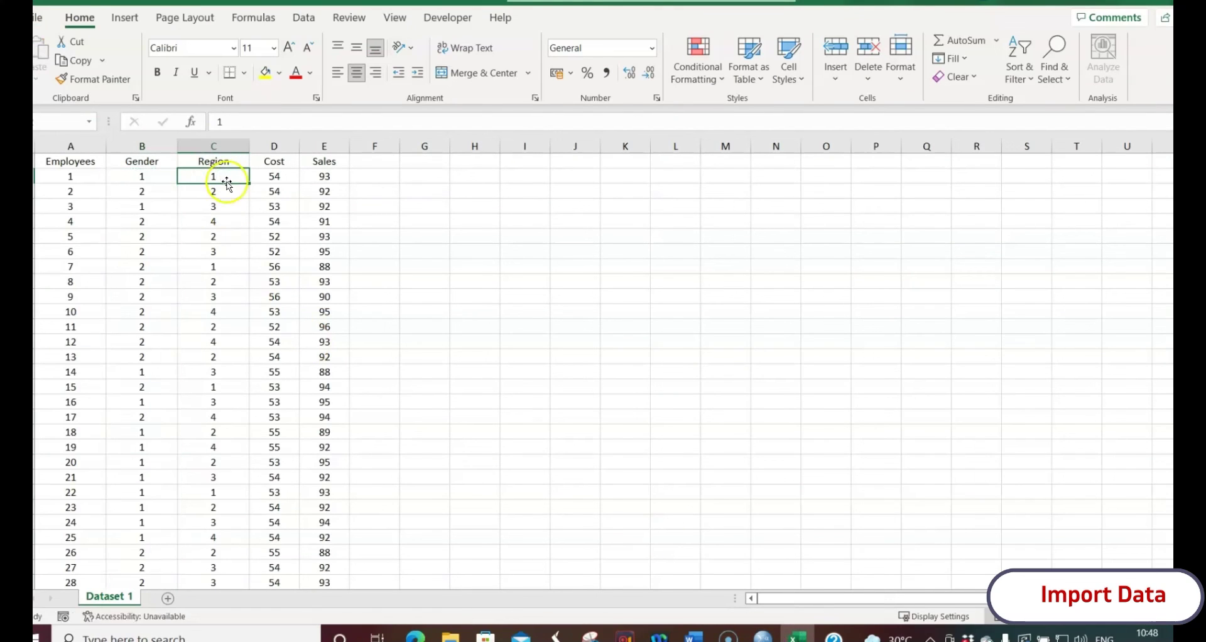
key(ctrl+shift+Down)
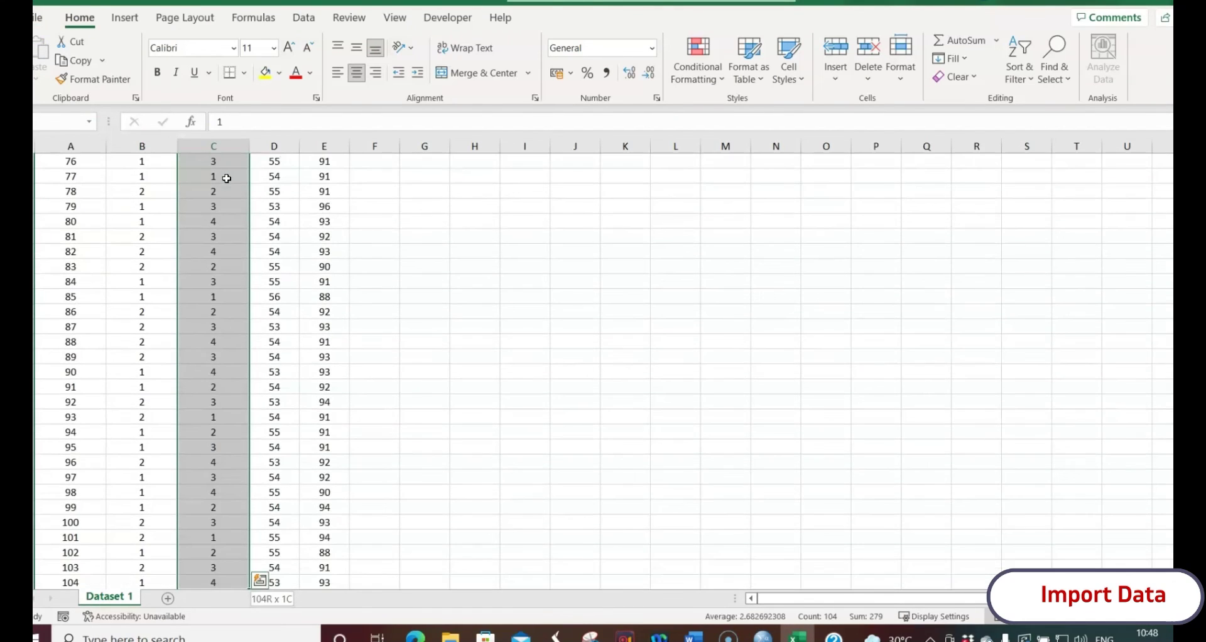
right_click(220, 215)
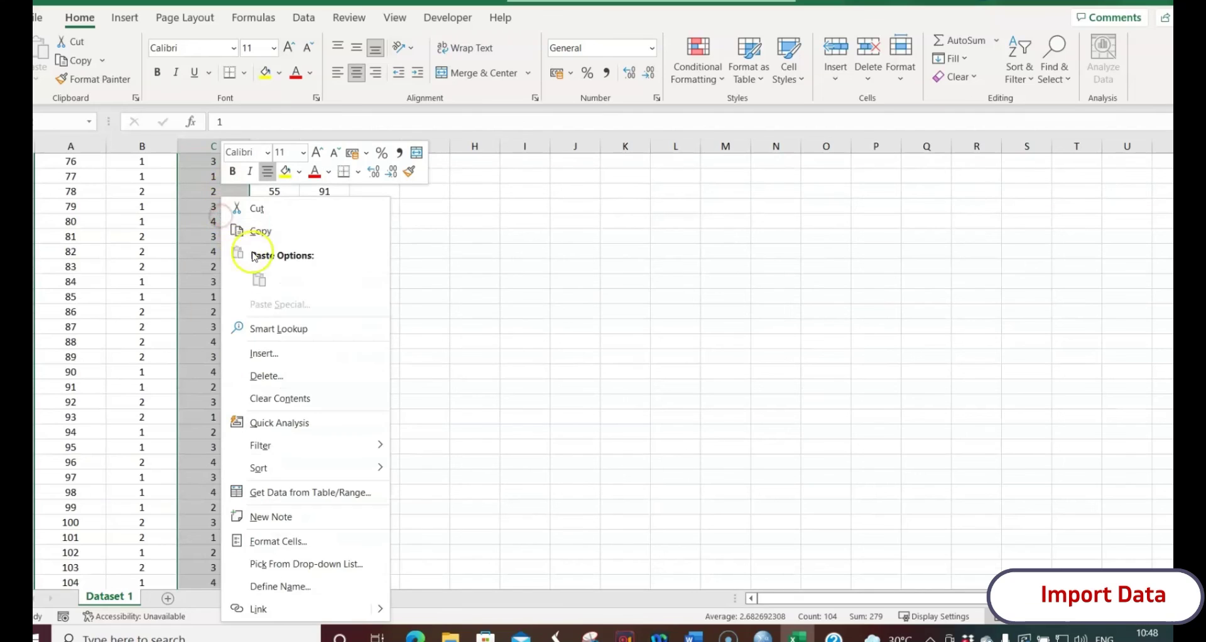
click(266, 234)
scroll(266, 233, up, 20)
Step: Switch to the SPSS Data Editor and paste the copied Region codes into the Region column, starting at row 1
click(762, 636)
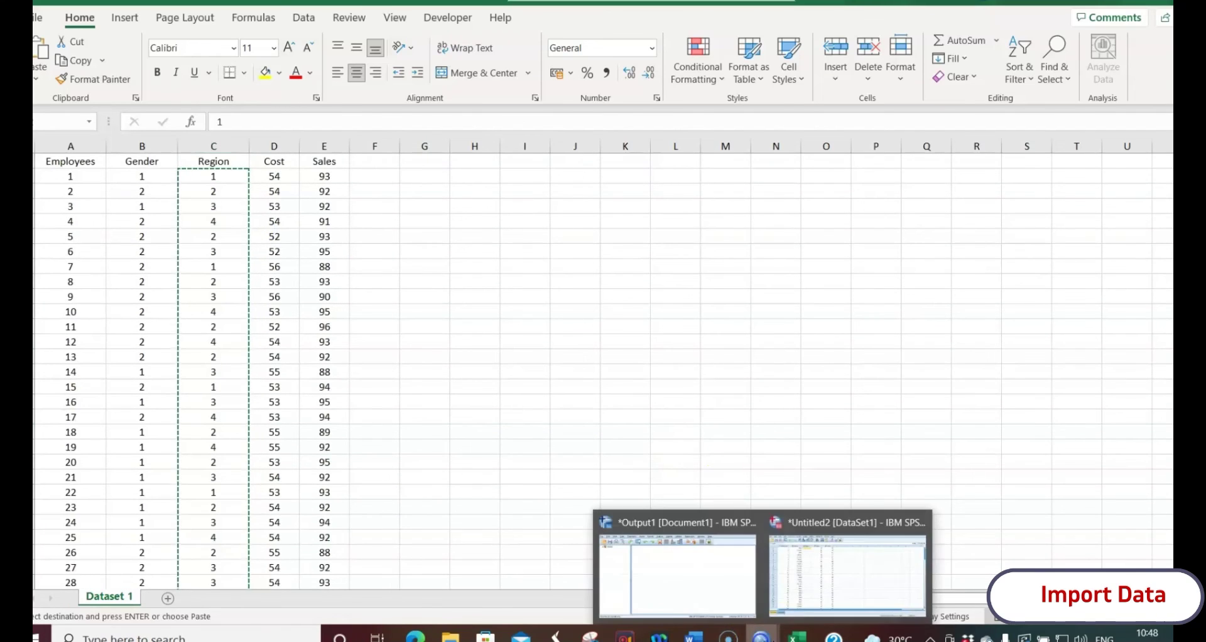
click(823, 584)
click(311, 96)
right_click(311, 96)
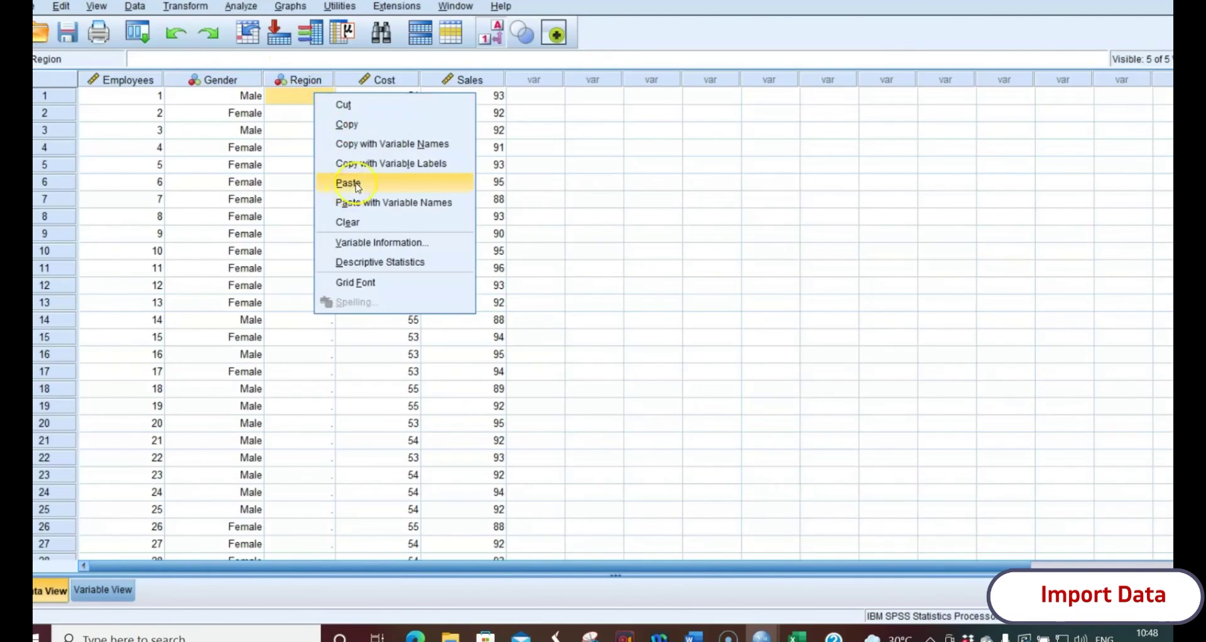
click(356, 182)
click(318, 251)
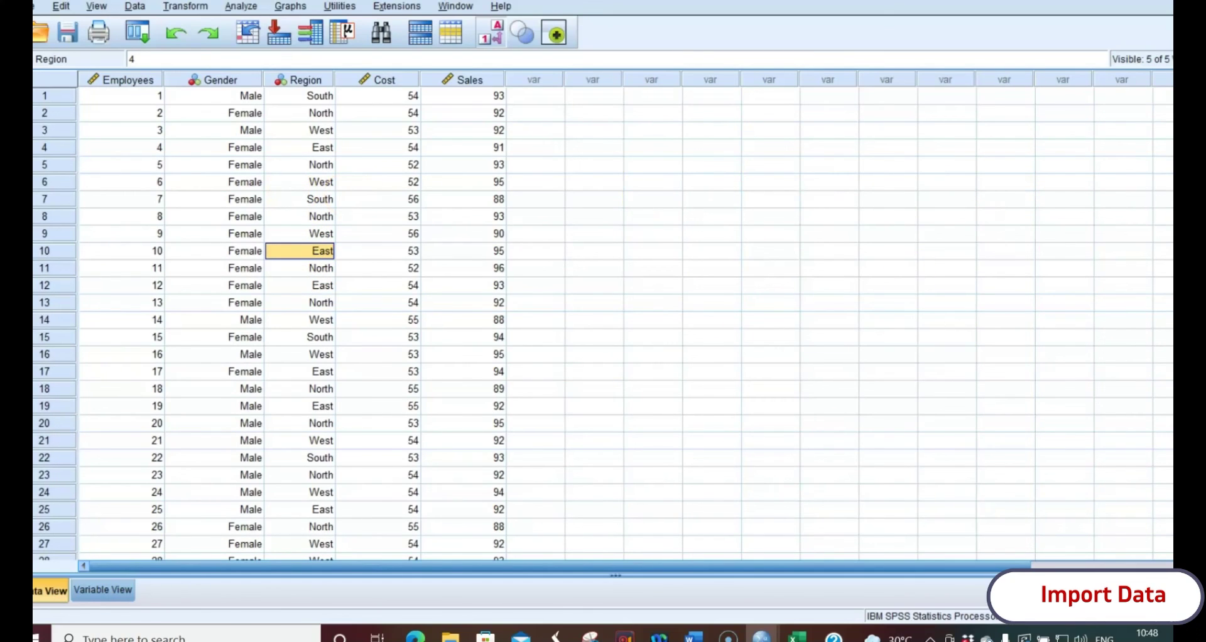
Step: Check the Gender and Region entries down to employee 104 and review the definitions of the five variables
scroll(270, 327, down, 8)
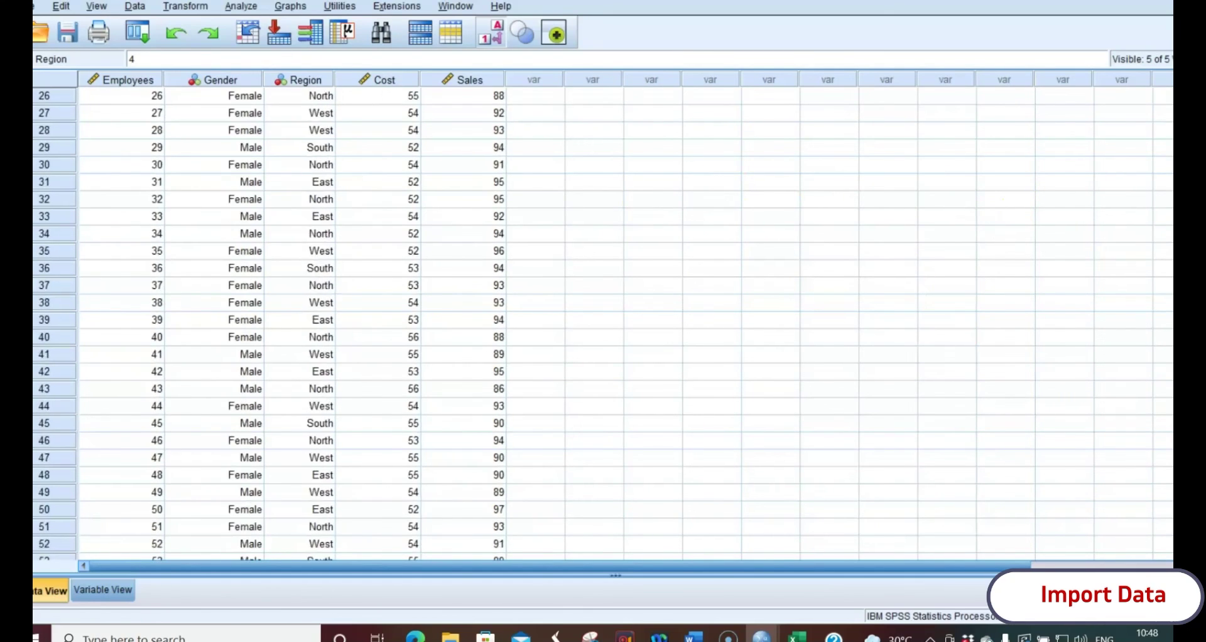
scroll(270, 327, down, 14)
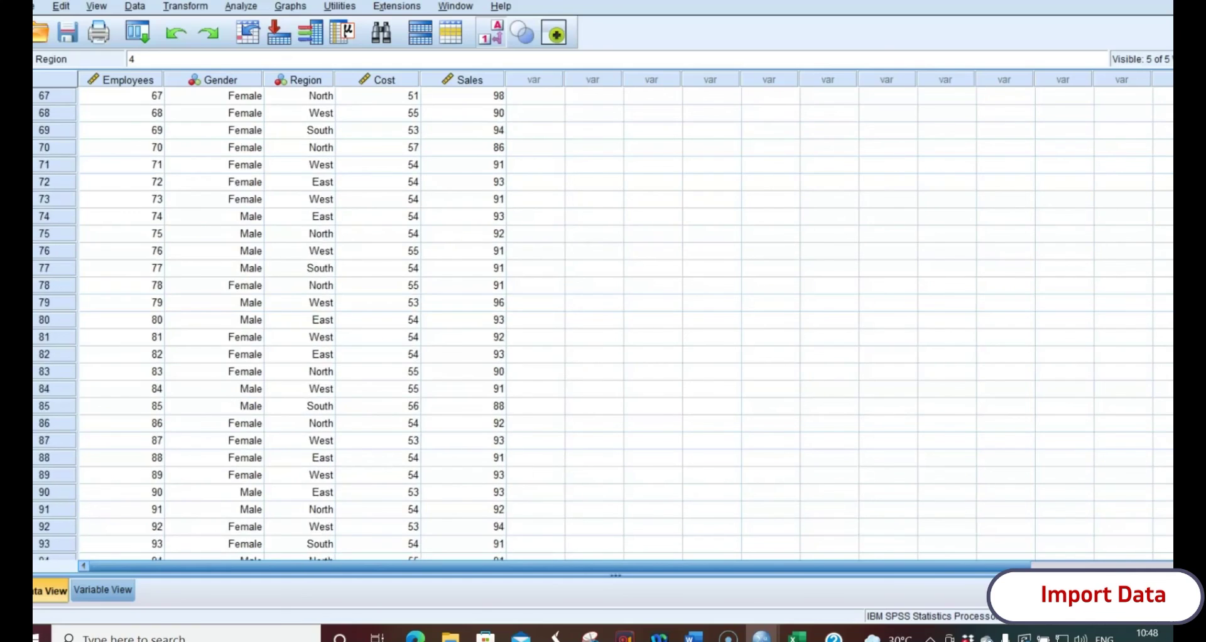
scroll(1021, 367, down, 6)
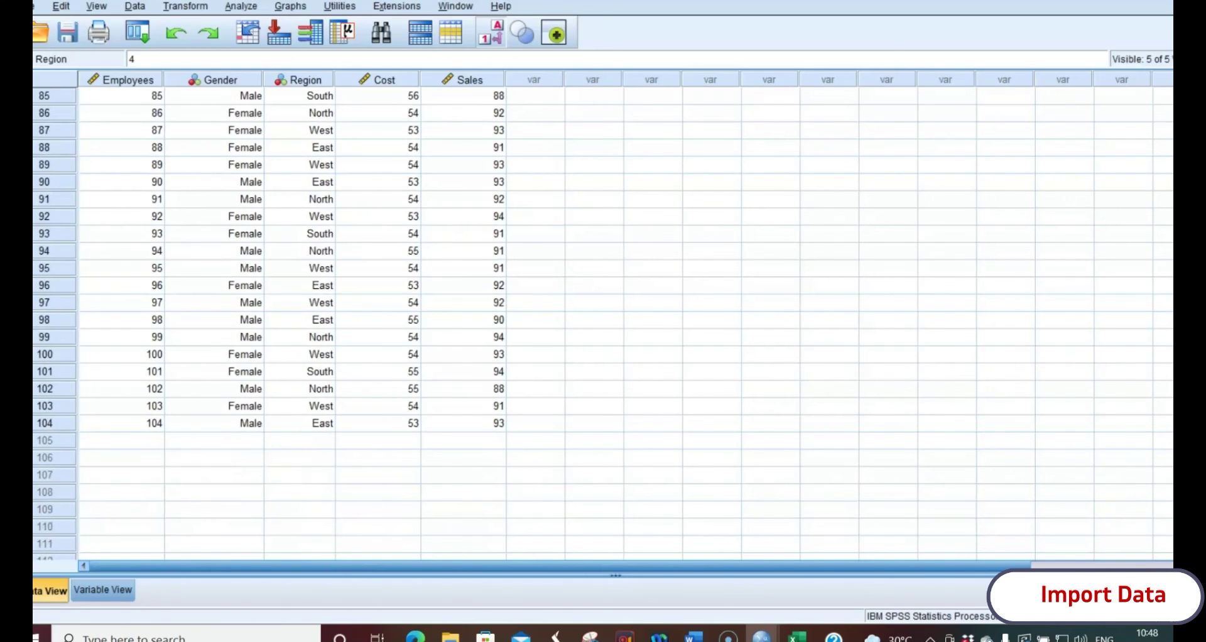
scroll(1159, 409, up, 20)
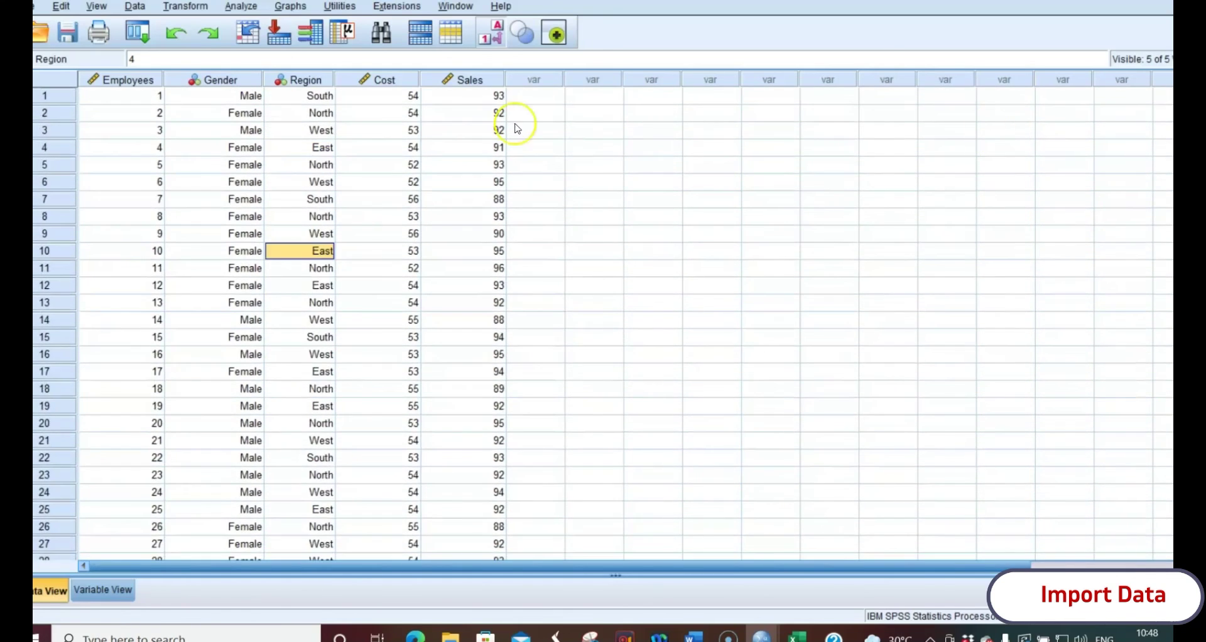
click(102, 589)
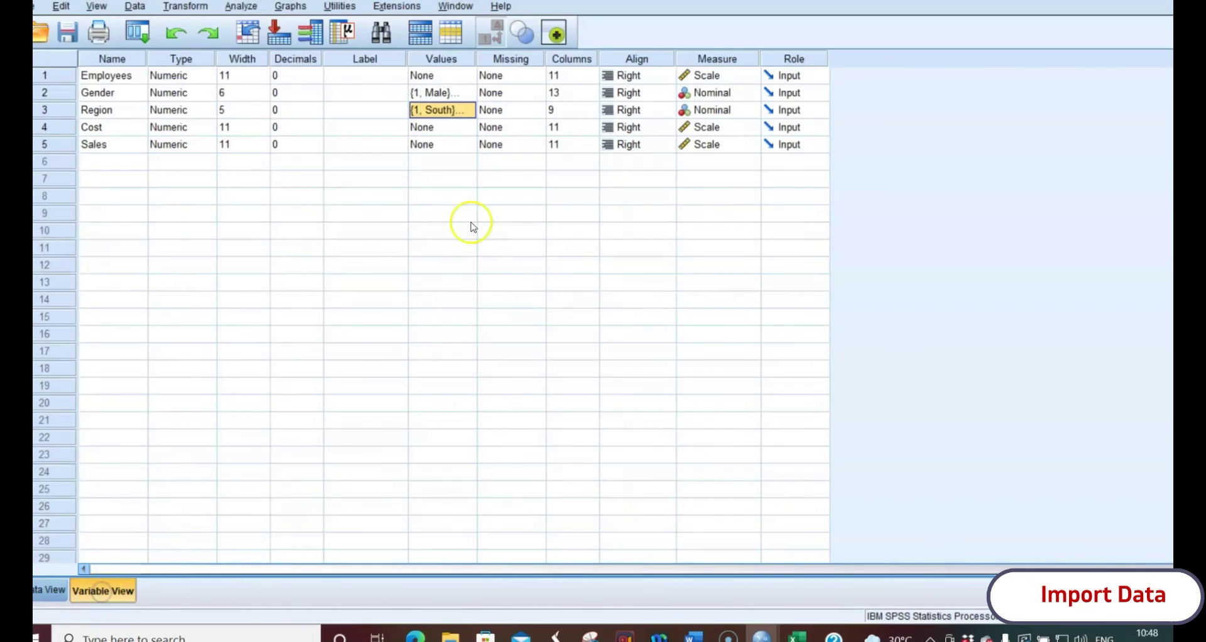
click(489, 214)
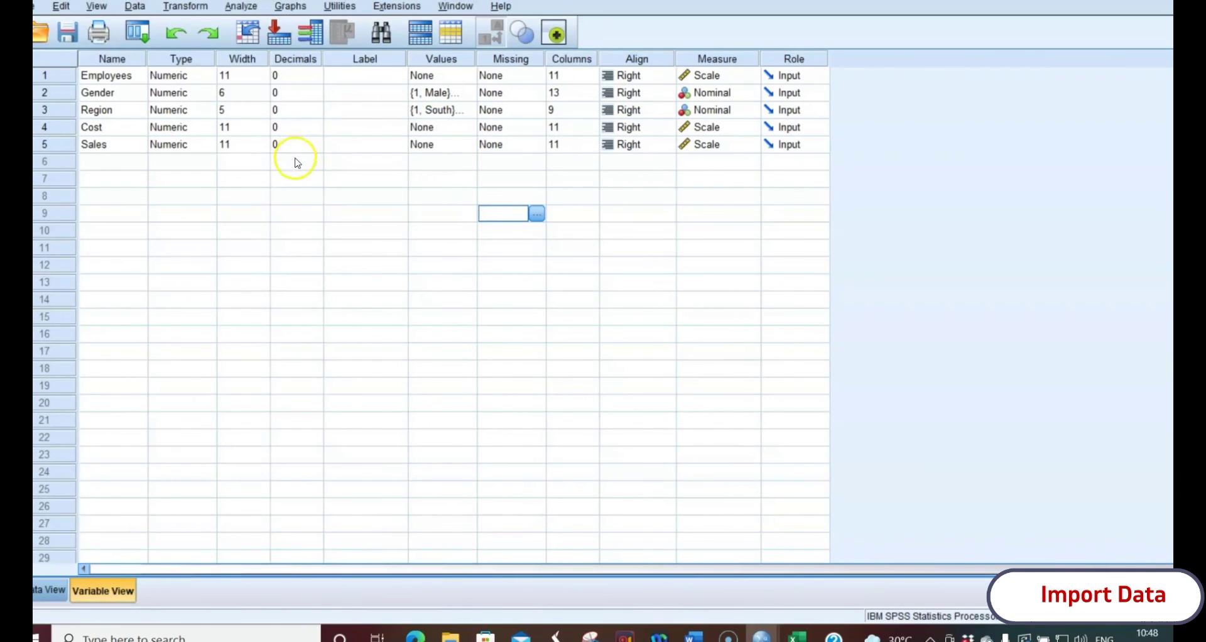